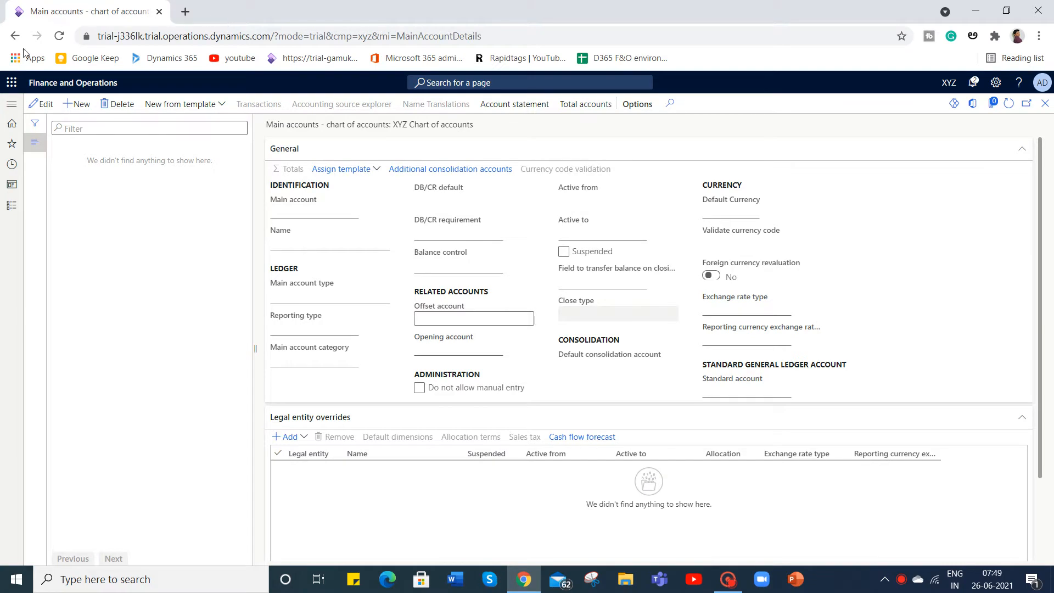
Open the Ledger page from the General ledger's ledger setup and make its fields editable to review the chart of accounts and currencies.
left_click(11, 204)
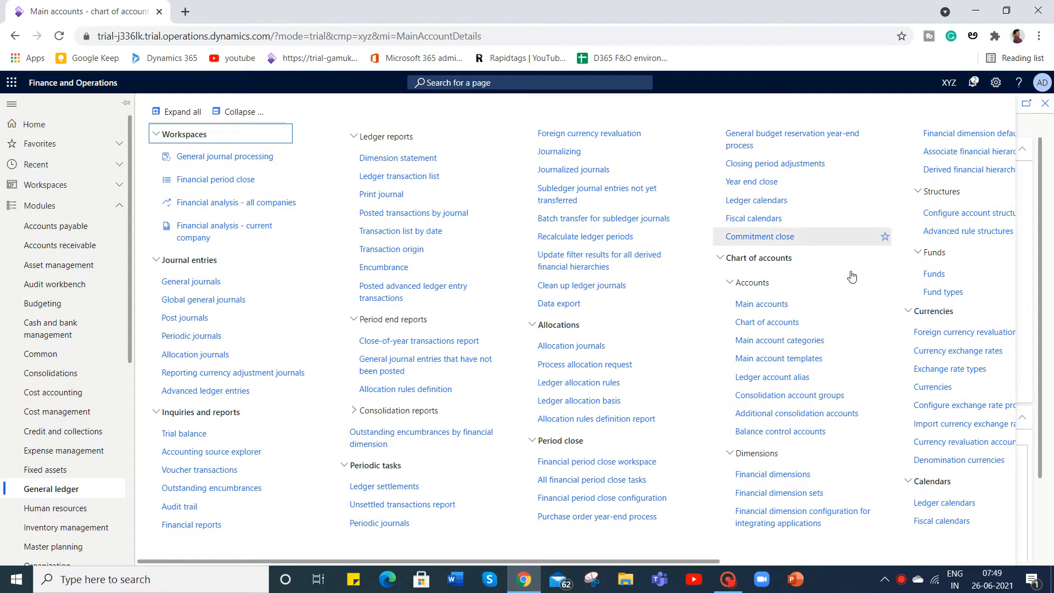
scroll(846, 272, "right", 3)
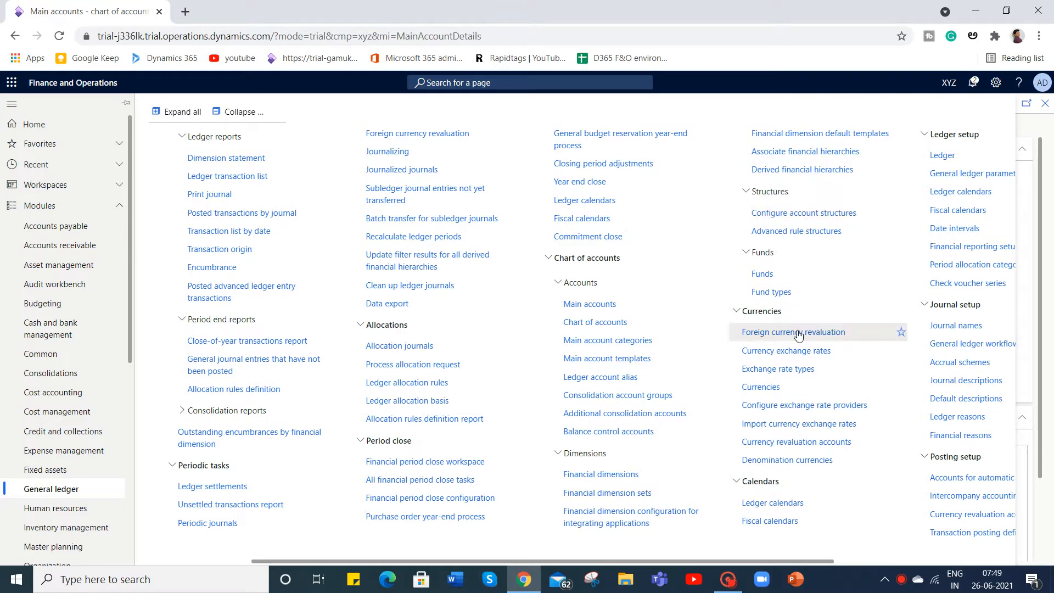
scroll(854, 378, "right", 3)
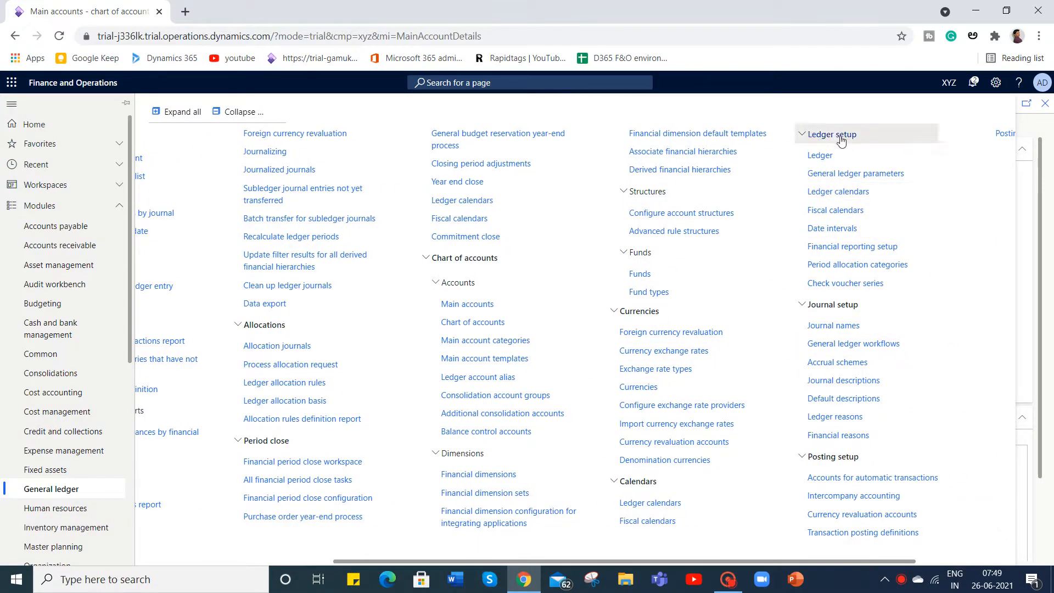
left_click(839, 159)
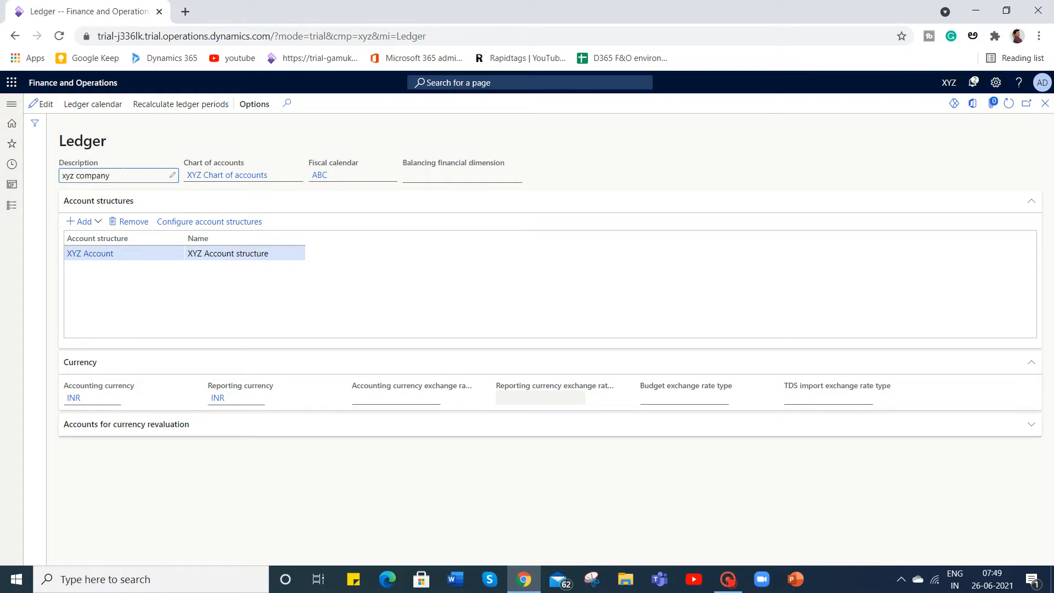
left_click(42, 107)
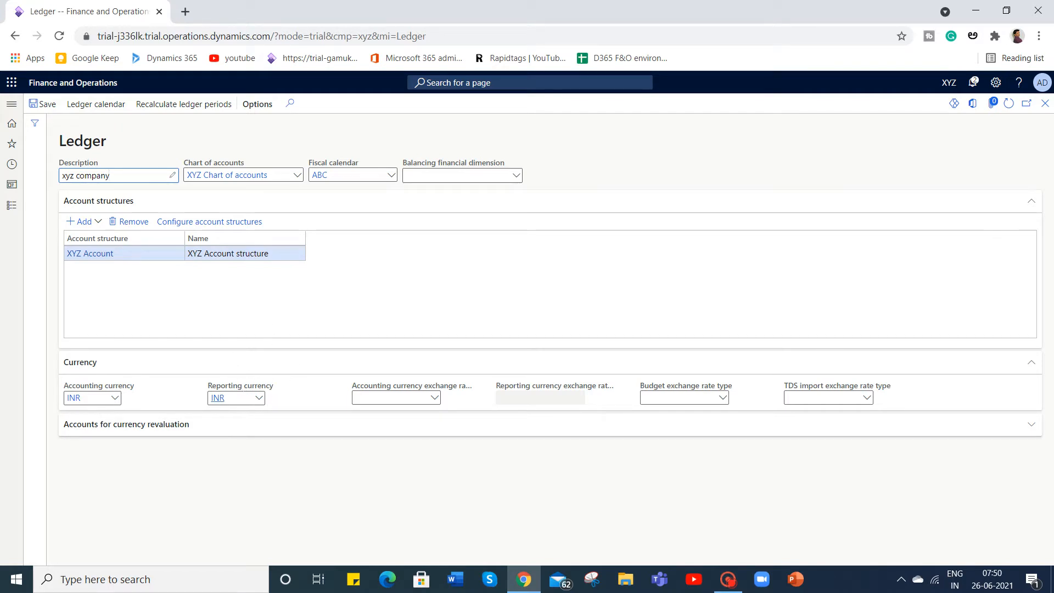
mouse_move(236, 398)
Open the Main accounts page of the General ledger module.
left_click(13, 207)
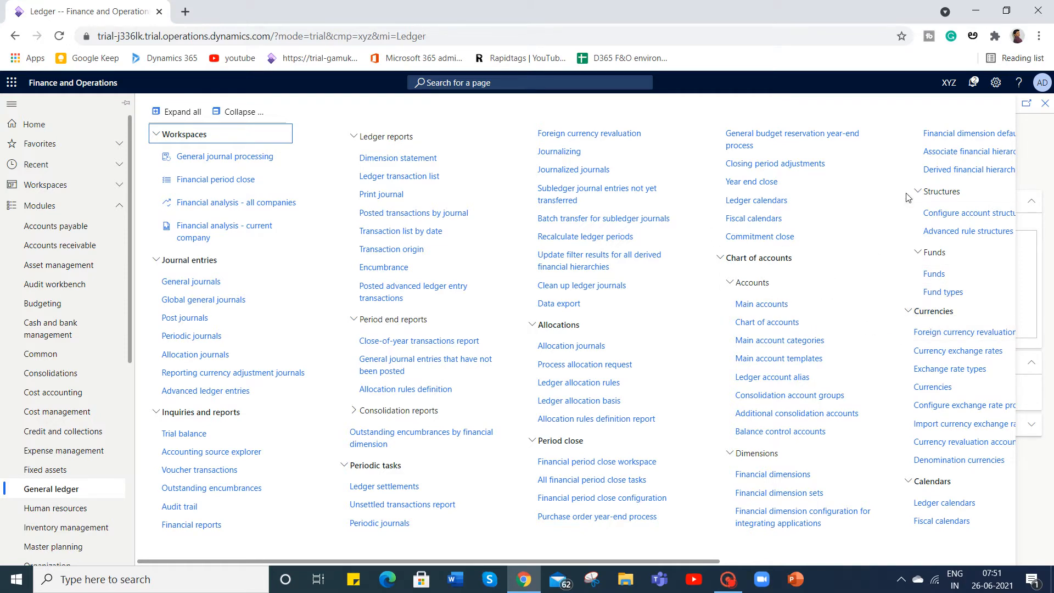
scroll(863, 312, "down", 2)
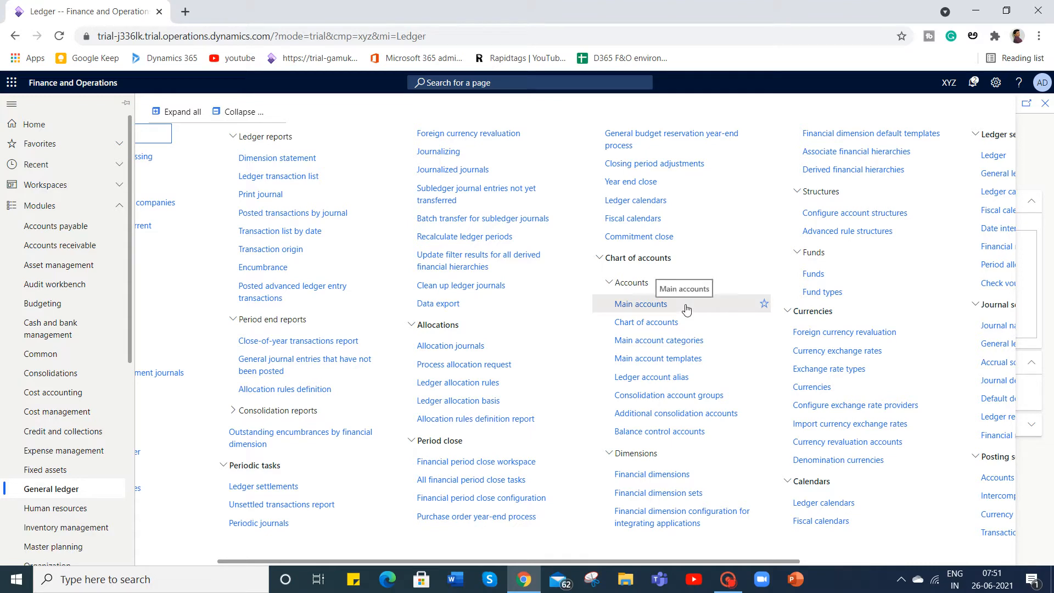
left_click(655, 311)
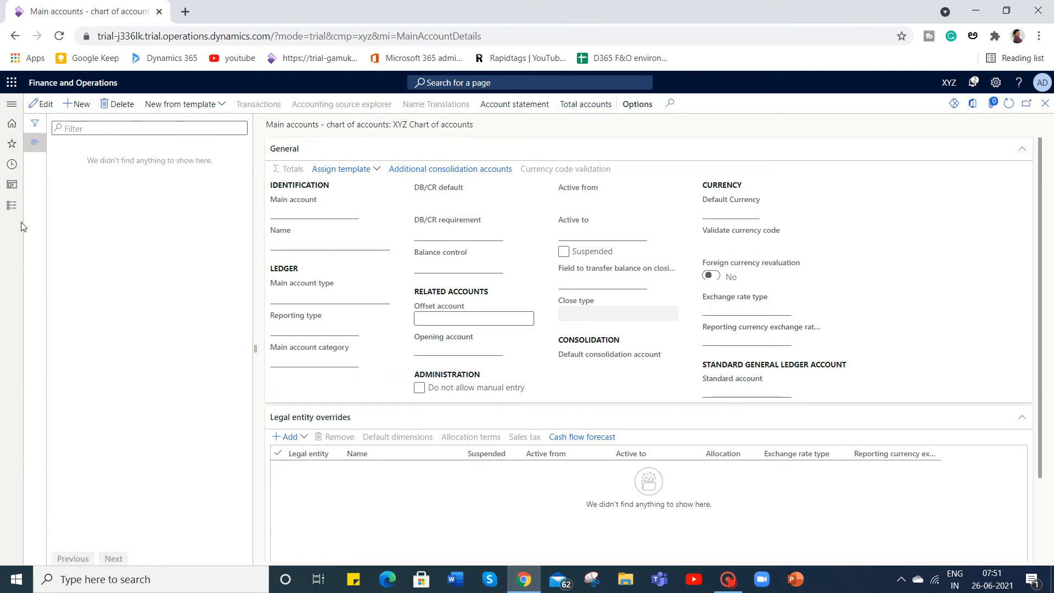
Open the General ledger's Chart of accounts page and filter the charts by the name xyz.
left_click(11, 208)
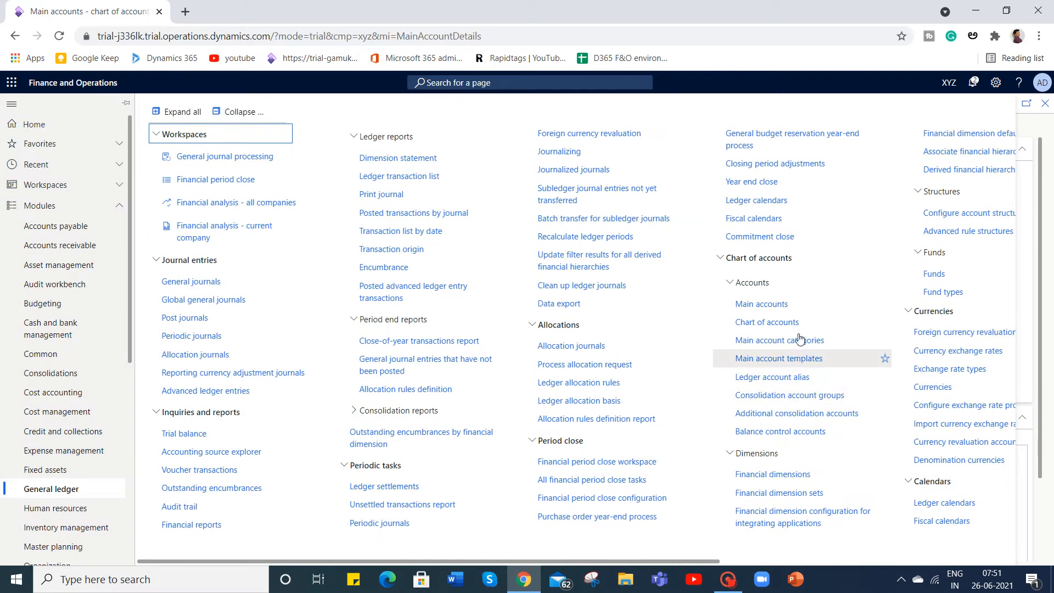
left_click(760, 305)
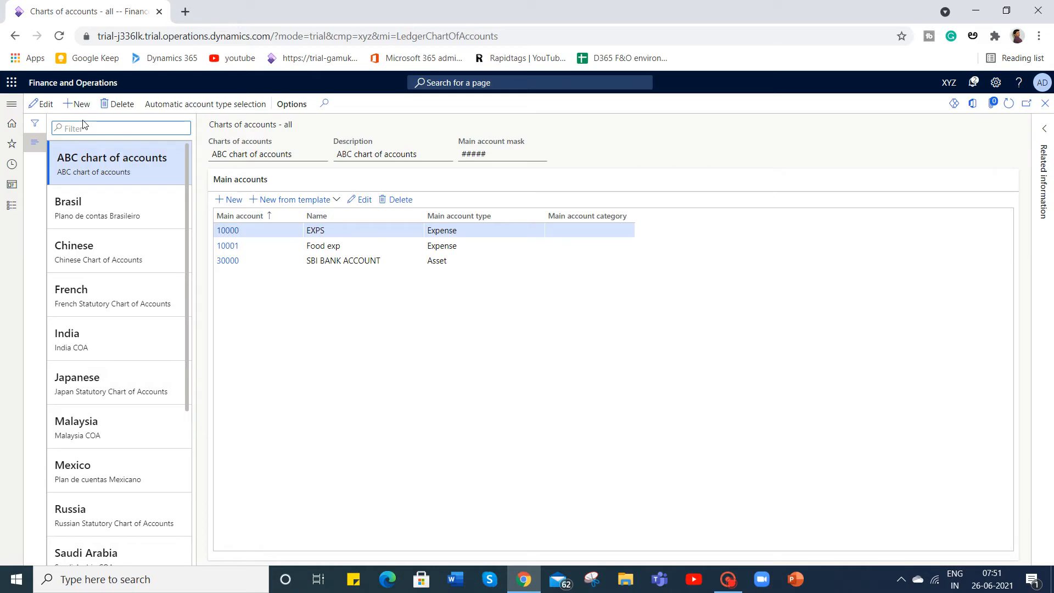
type("xy")
key("BackSpace")
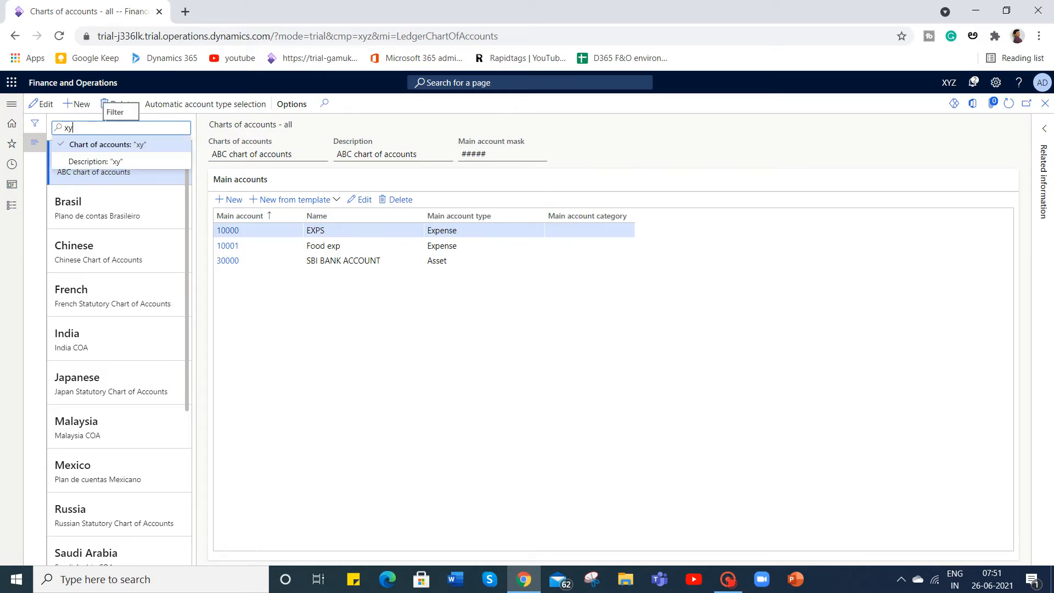
type("z")
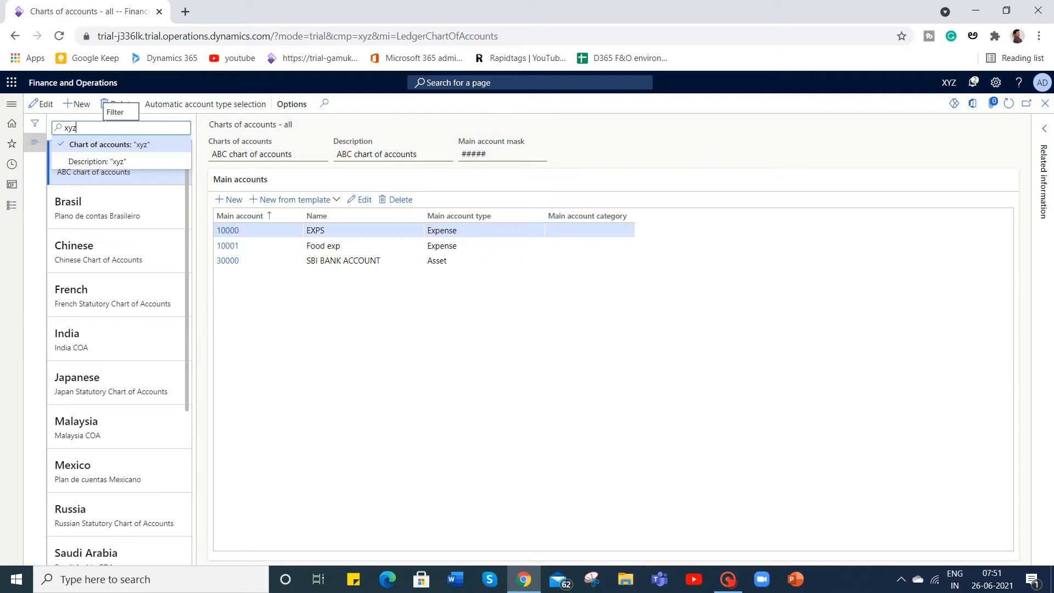
left_click(121, 144)
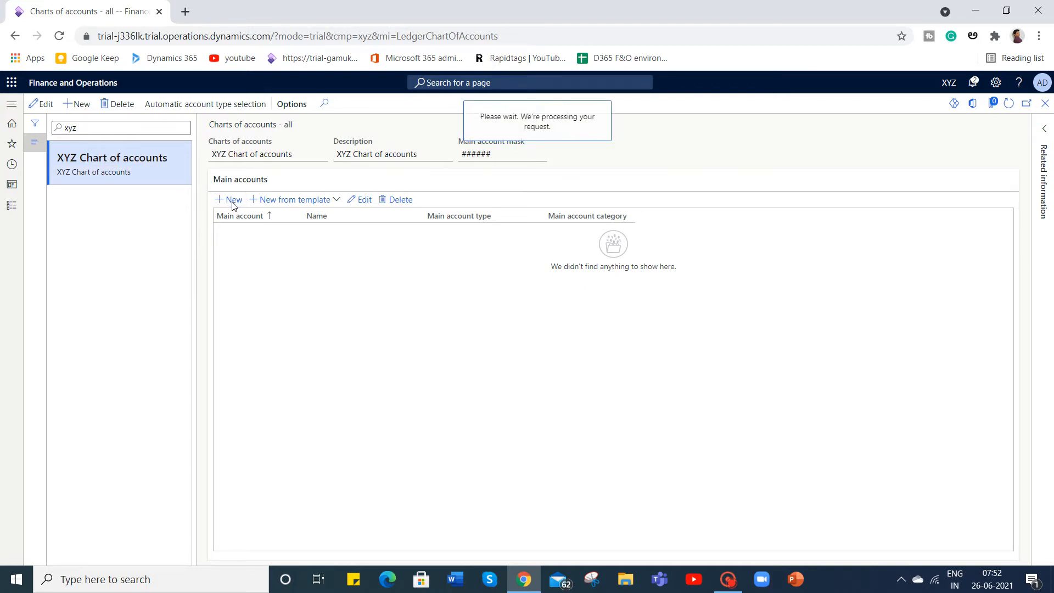
Return to the General ledger's Main accounts page and start a new main account in the XYZ chart of accounts.
left_click_drag(232, 206, 8, 205)
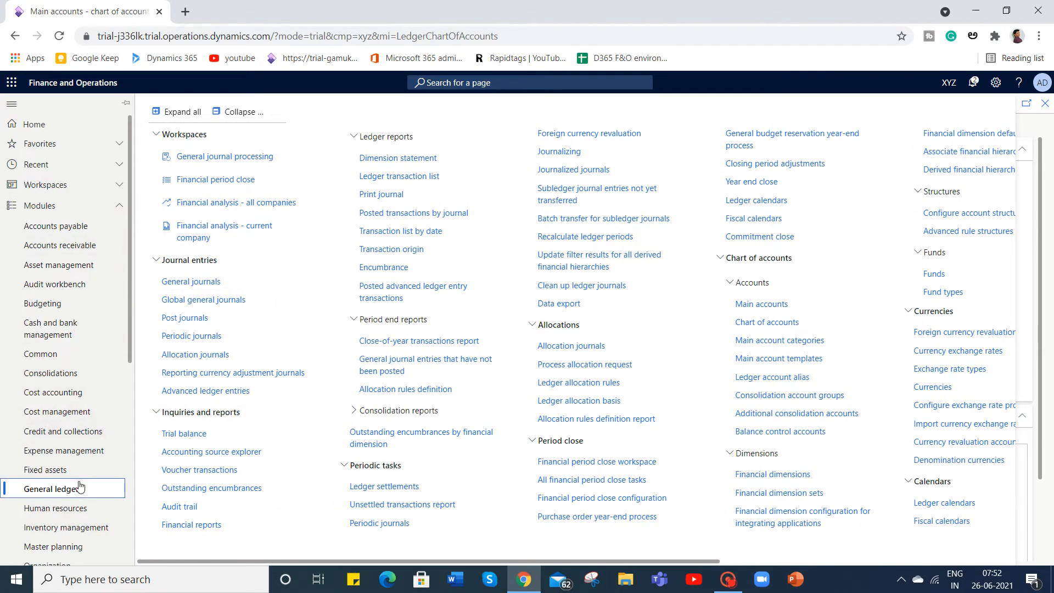
left_click(758, 306)
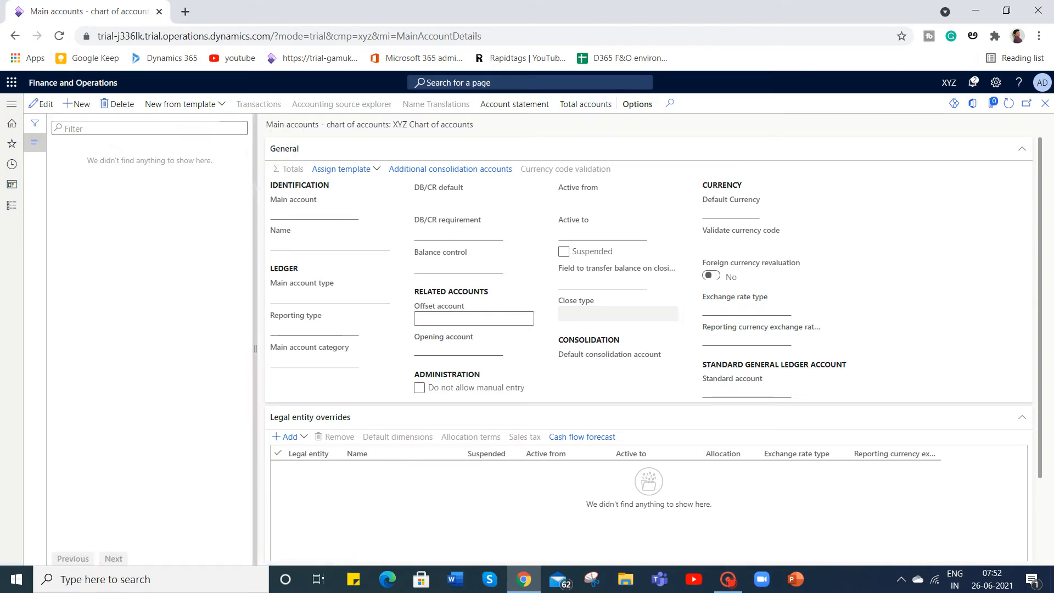
left_click(79, 105)
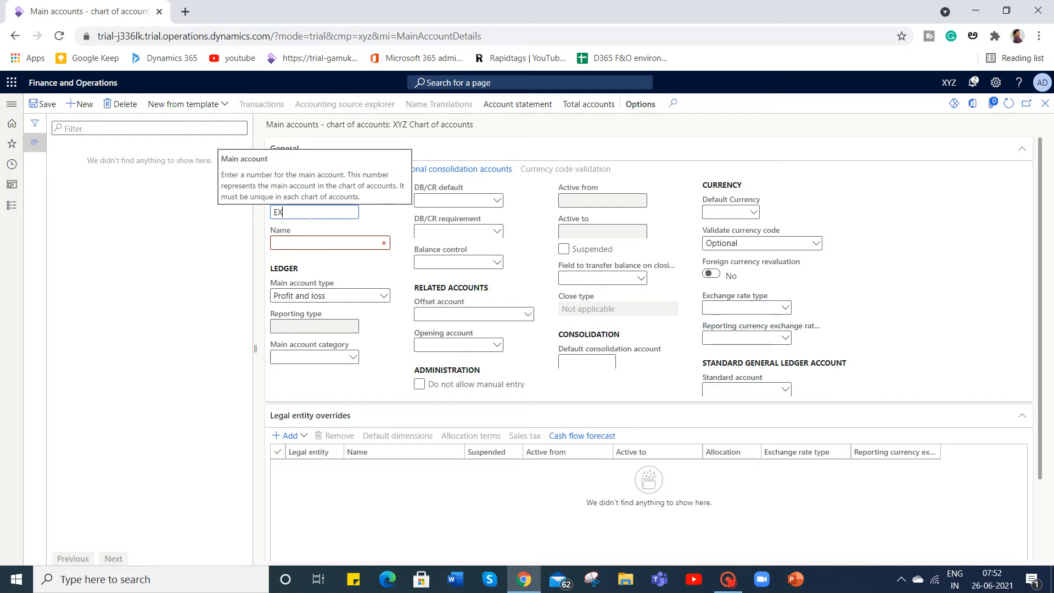
type("Exps")
key("Tab")
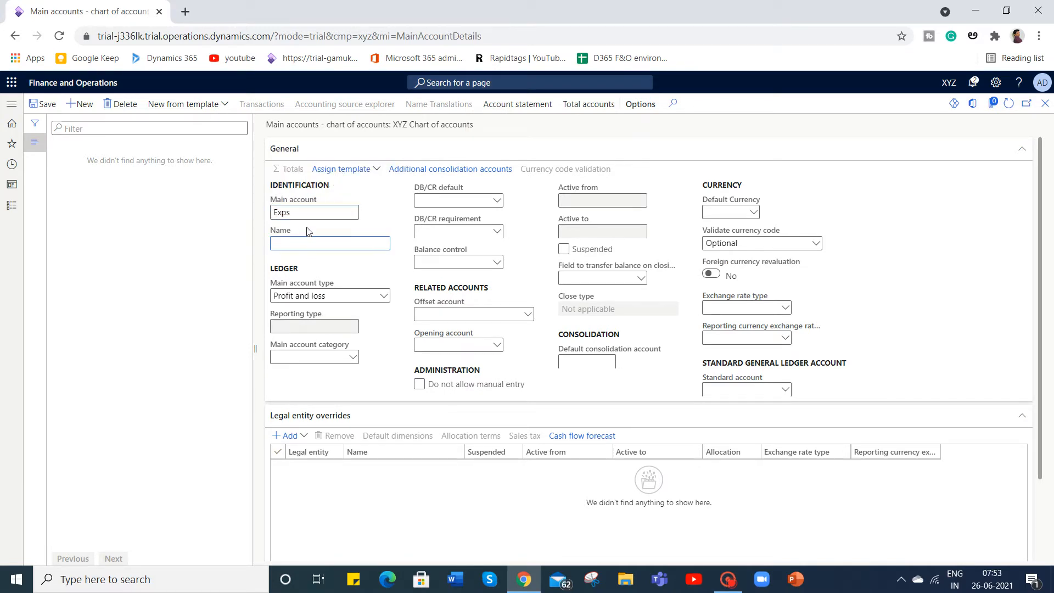
key("shift+Tab")
key("BackSpace")
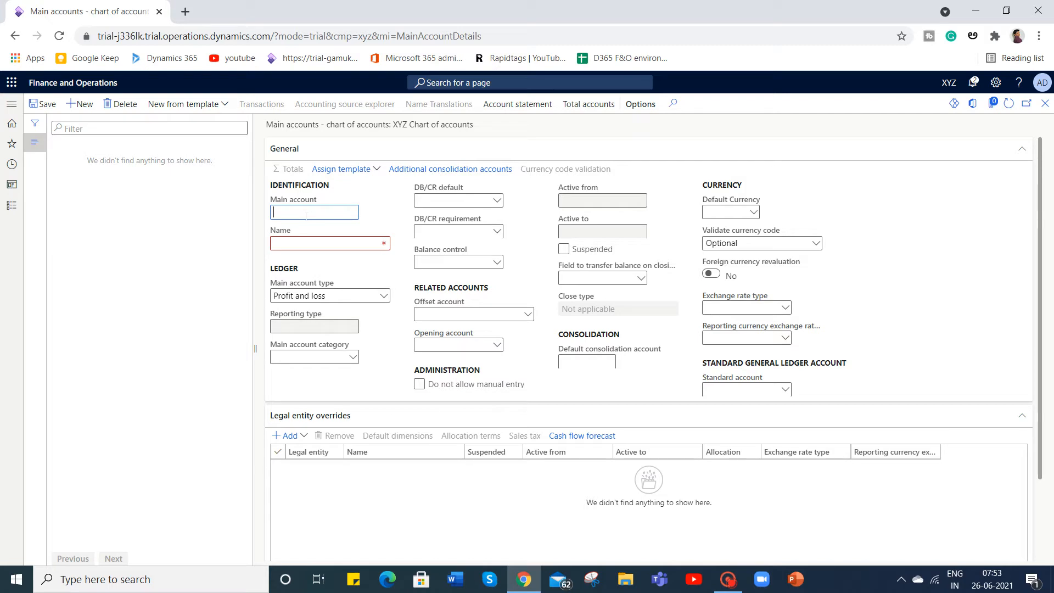
Duplicate the Main accounts browser tab and close the empty new tab.
left_click(185, 12)
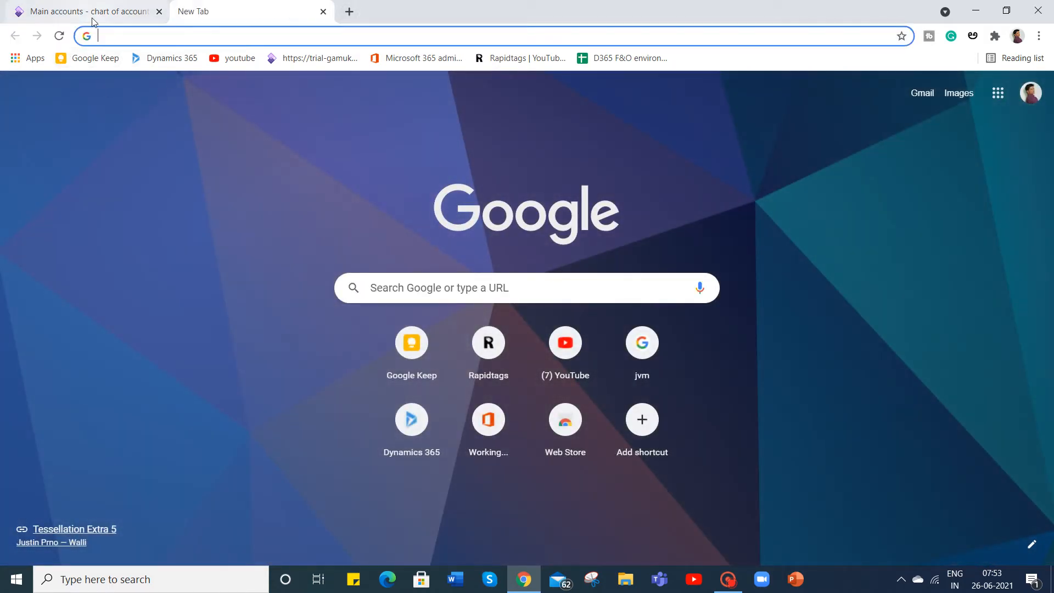
left_click(92, 12)
right_click(92, 12)
key("Escape")
right_click(92, 20)
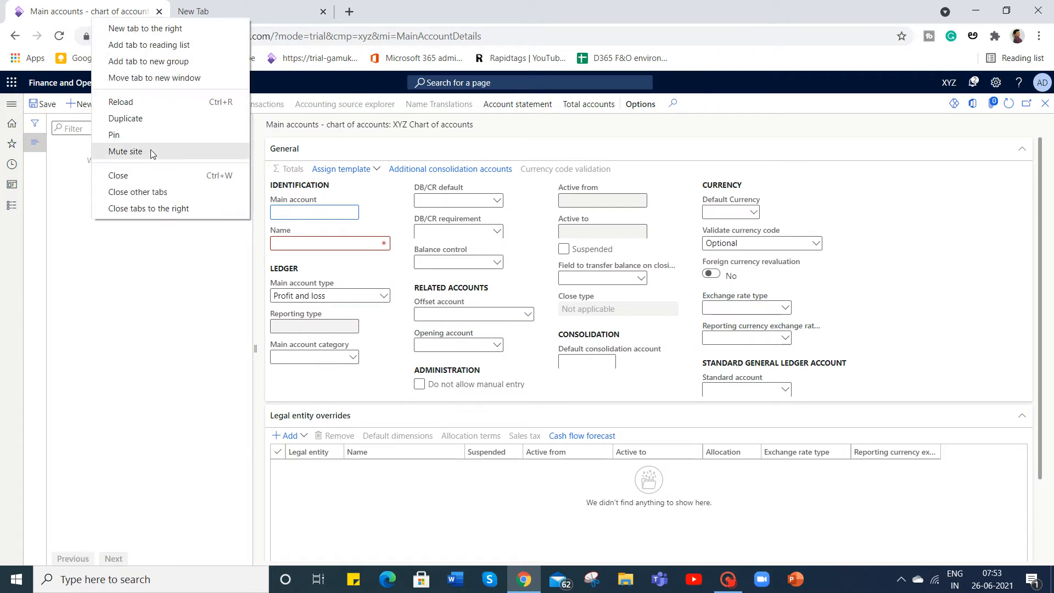
left_click(145, 117)
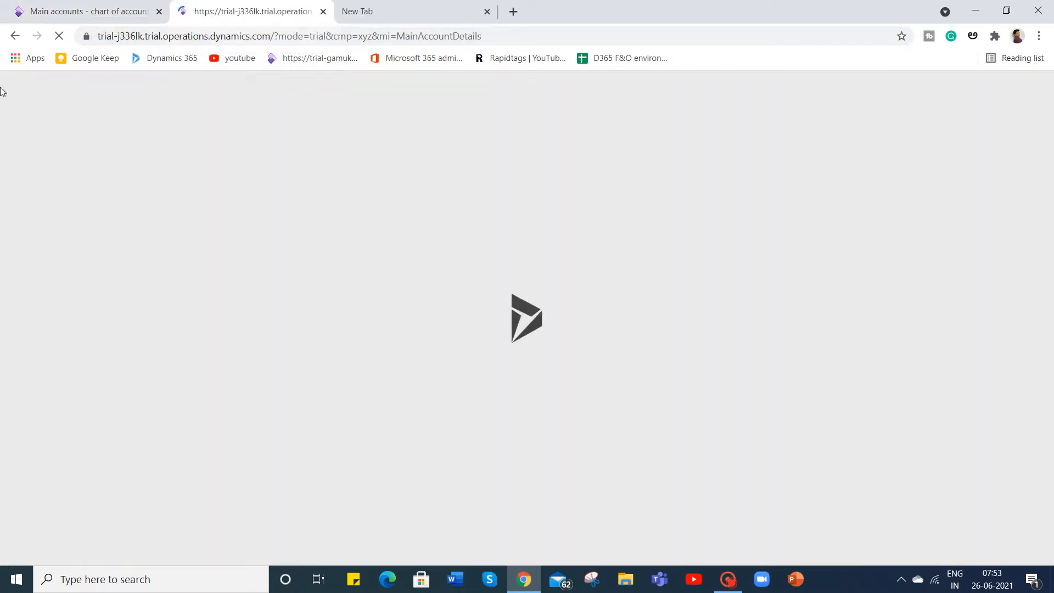
left_click(487, 12)
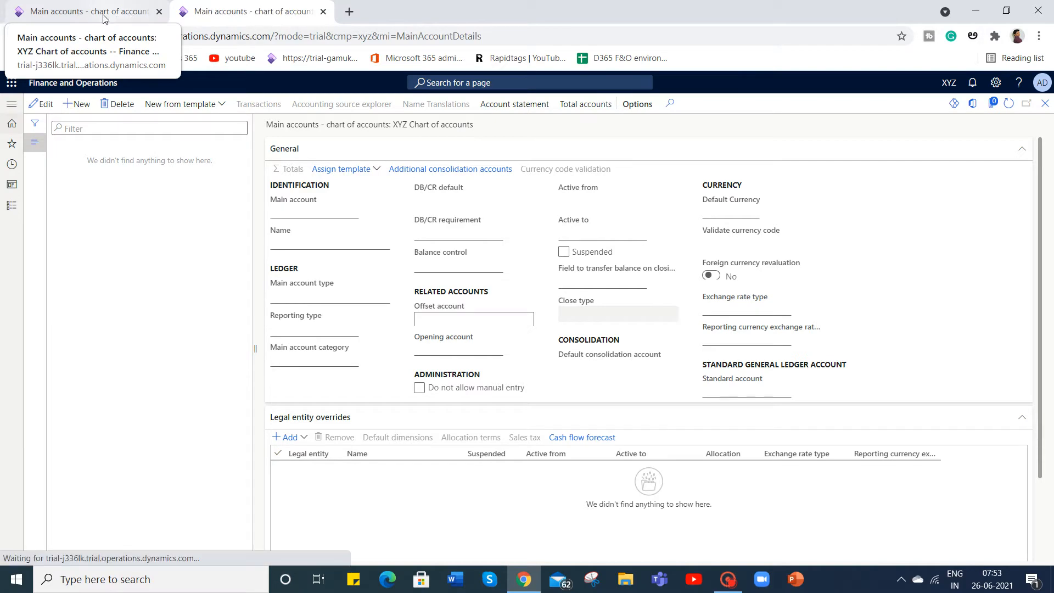
Open the General ledger's Chart of accounts page in the duplicated tab and check the ABC chart's main account mask.
left_click(12, 208)
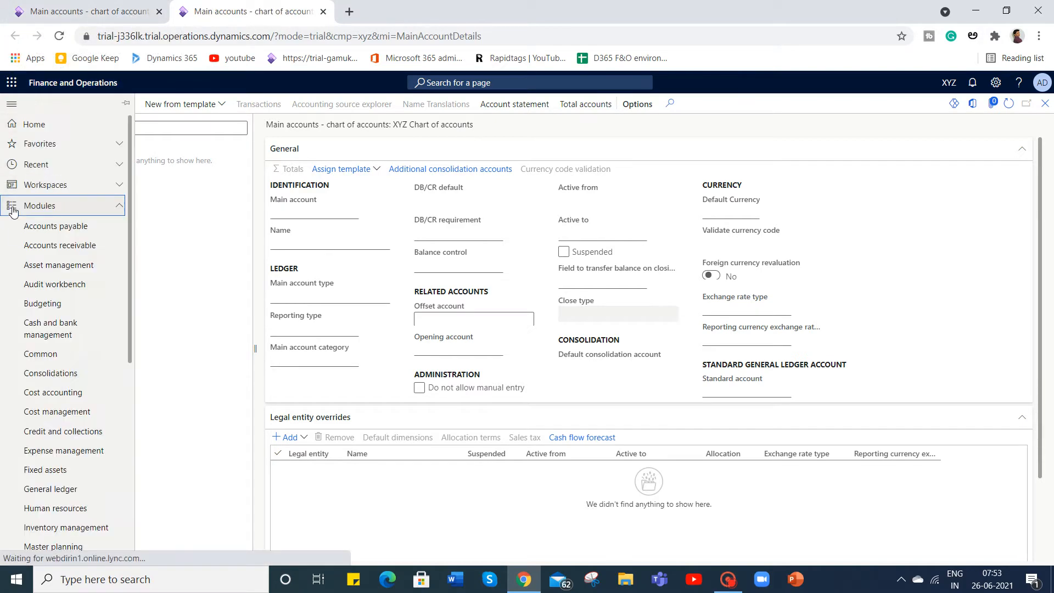
left_click(62, 494)
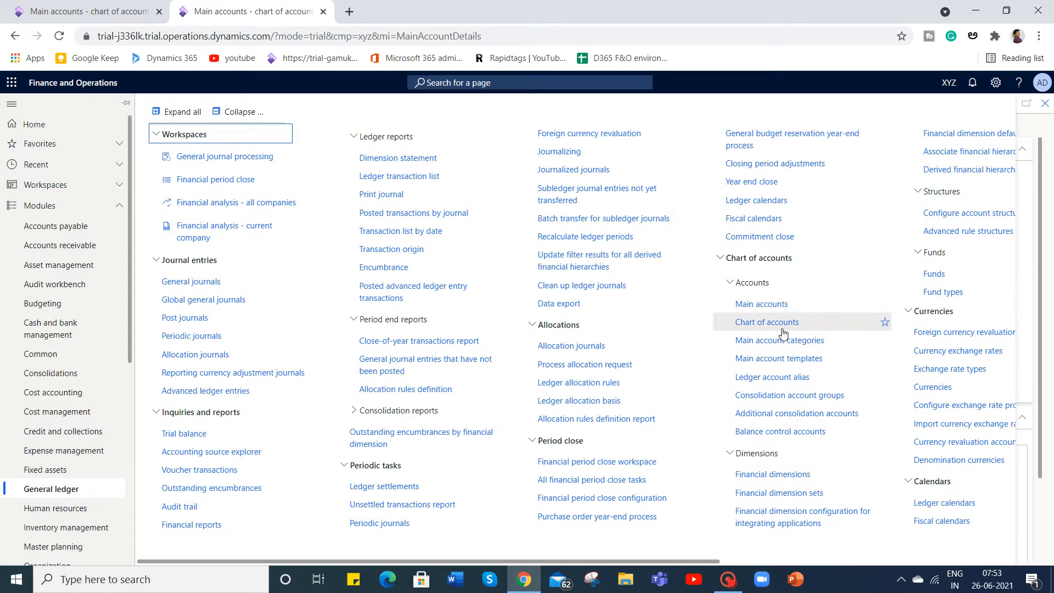
left_click(783, 324)
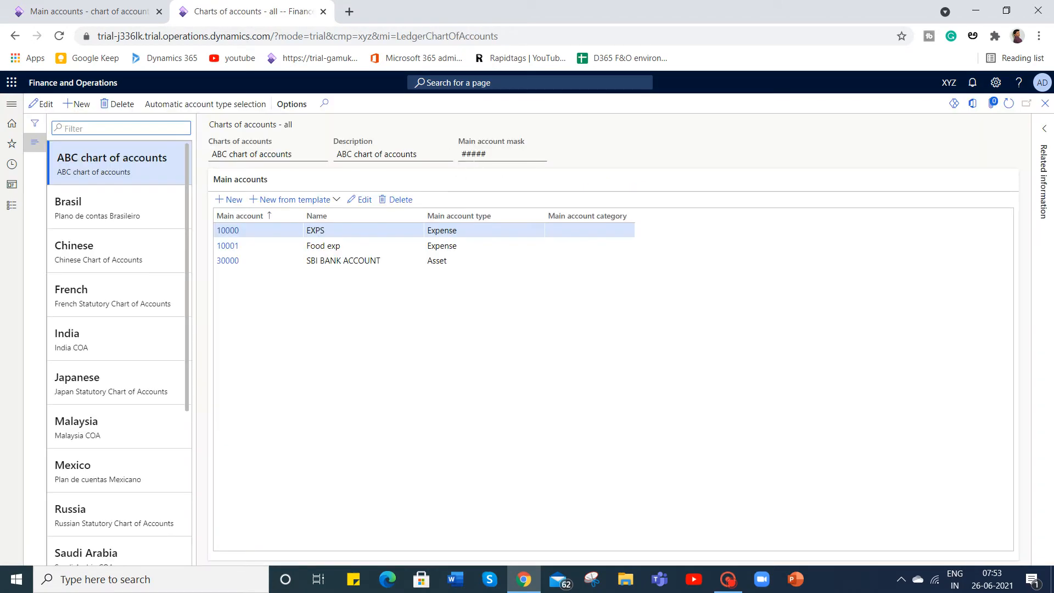
mouse_move(494, 154)
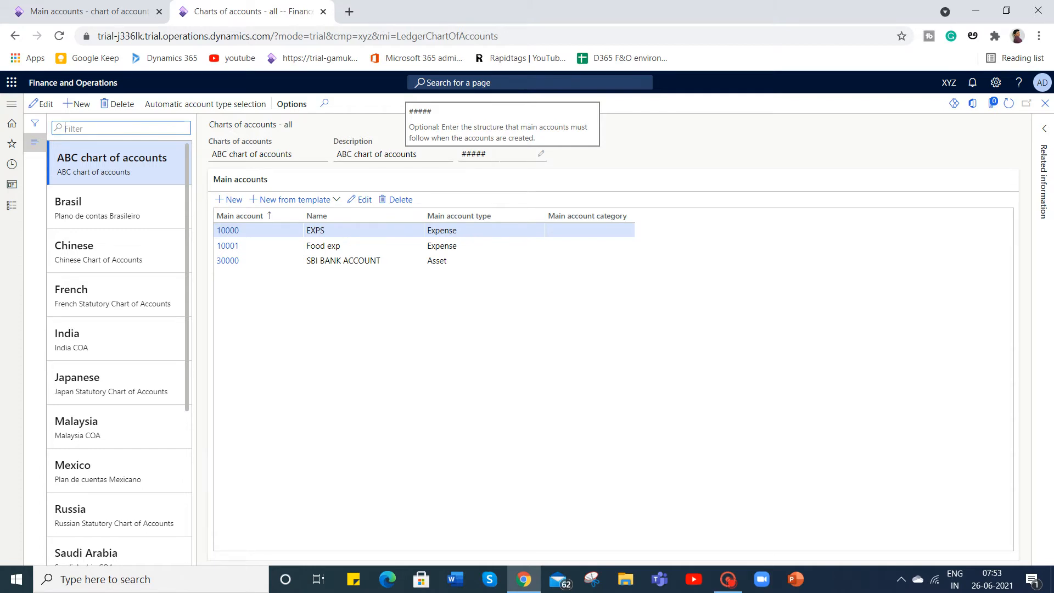
Return to the new main account and enter 10000 as its number and Exps as its name.
left_click(124, 5)
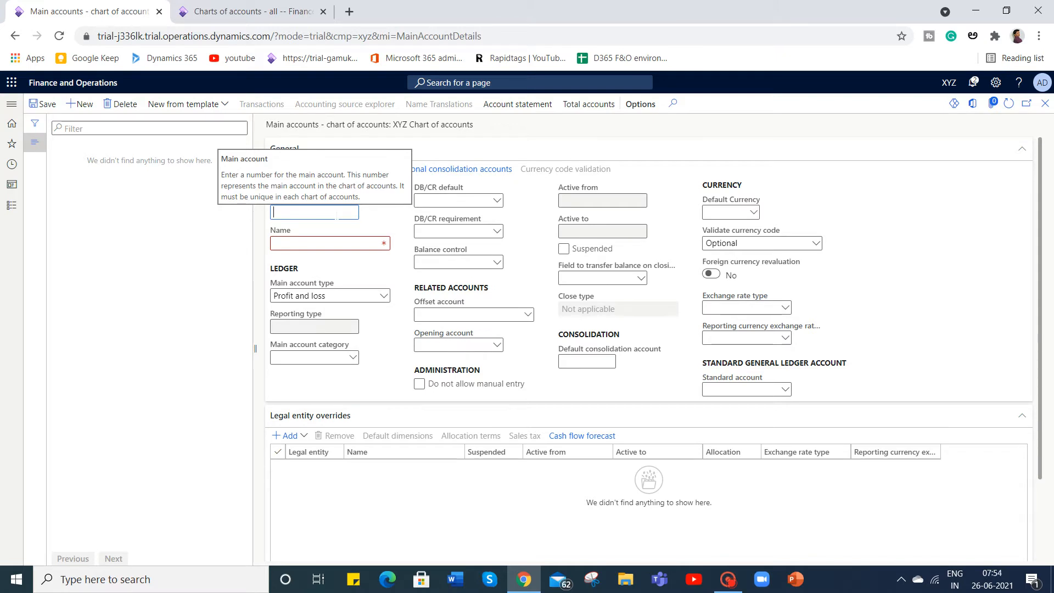
type("10000")
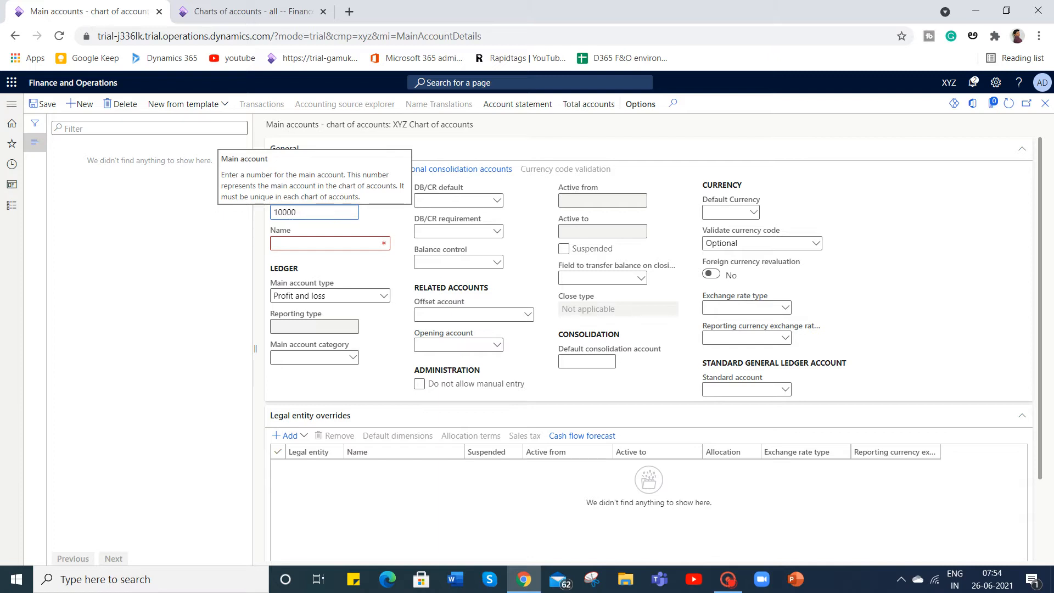
left_click(310, 244)
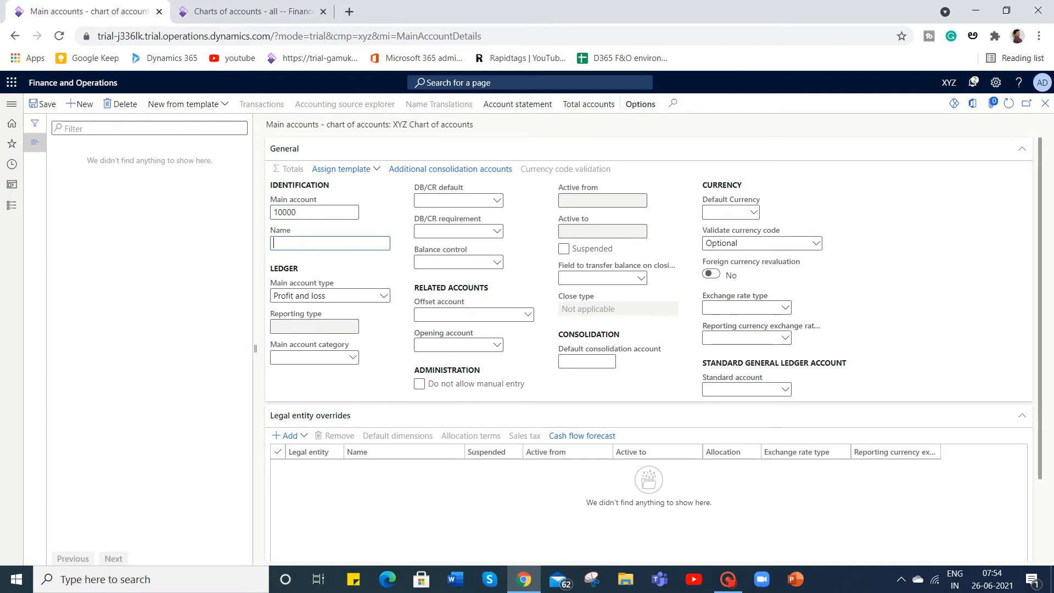
type("EXPE")
key("BackSpace")
key("BackSpace")
Set the main account type to Expense and try to save the new main account.
left_click(351, 295)
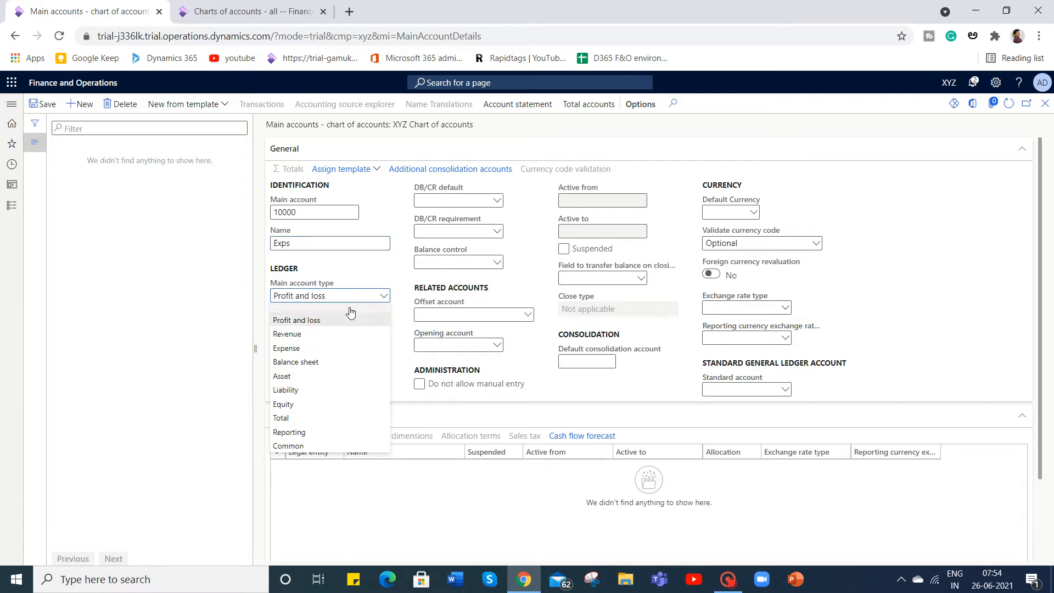
left_click(339, 349)
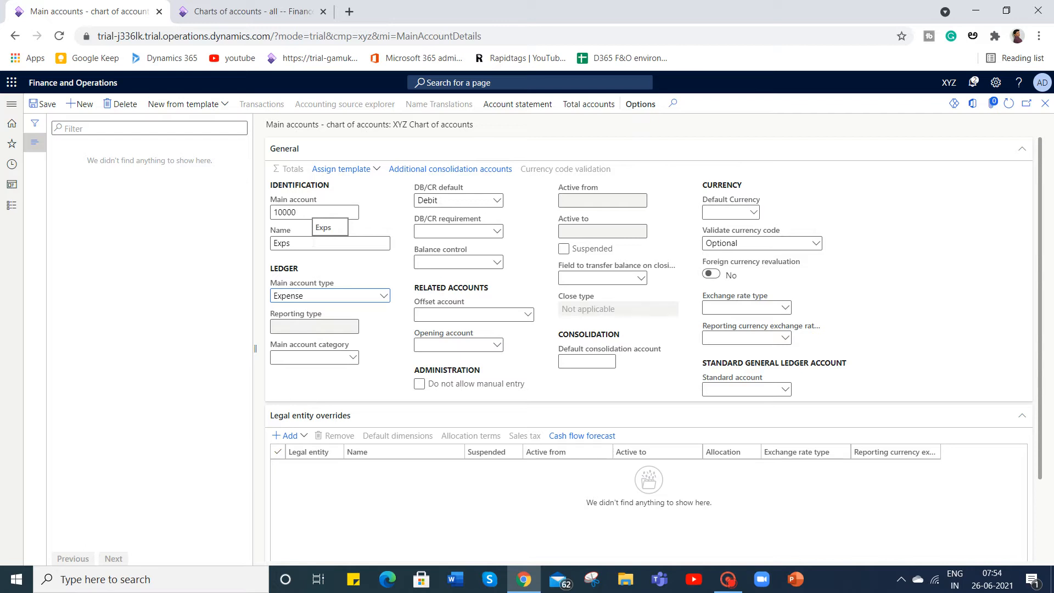
left_click(49, 105)
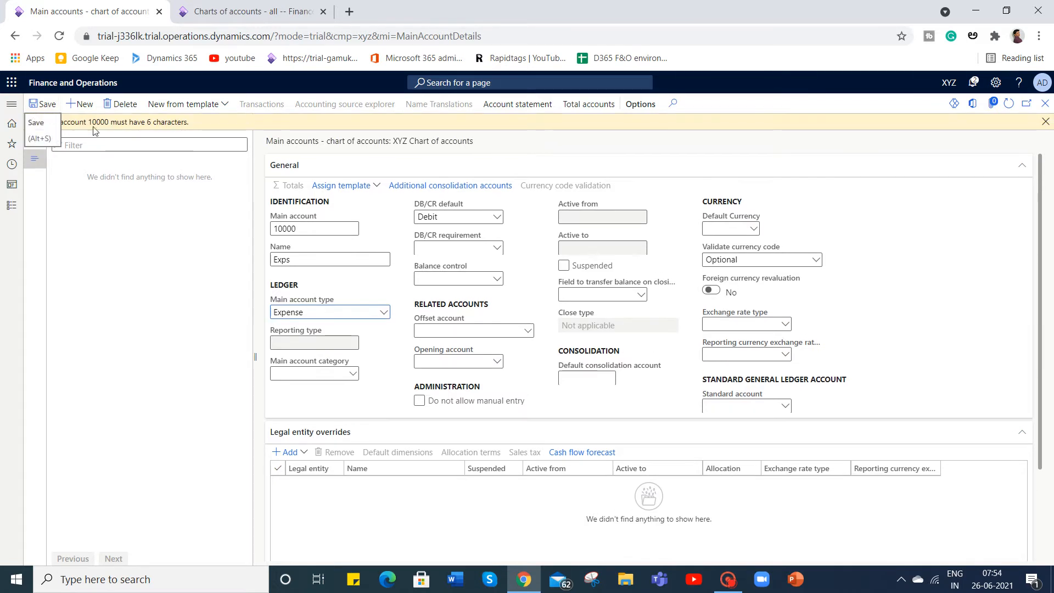
Check the ABC chart's main account mask again in the Charts of accounts tab and return to the unsaved main account.
left_click(242, 12)
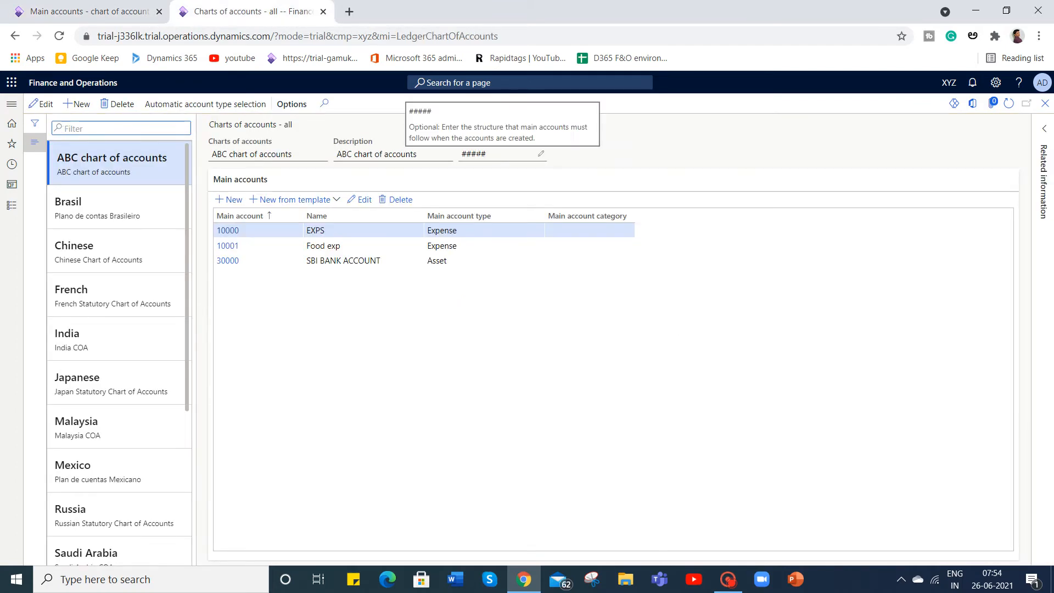
left_click(494, 154)
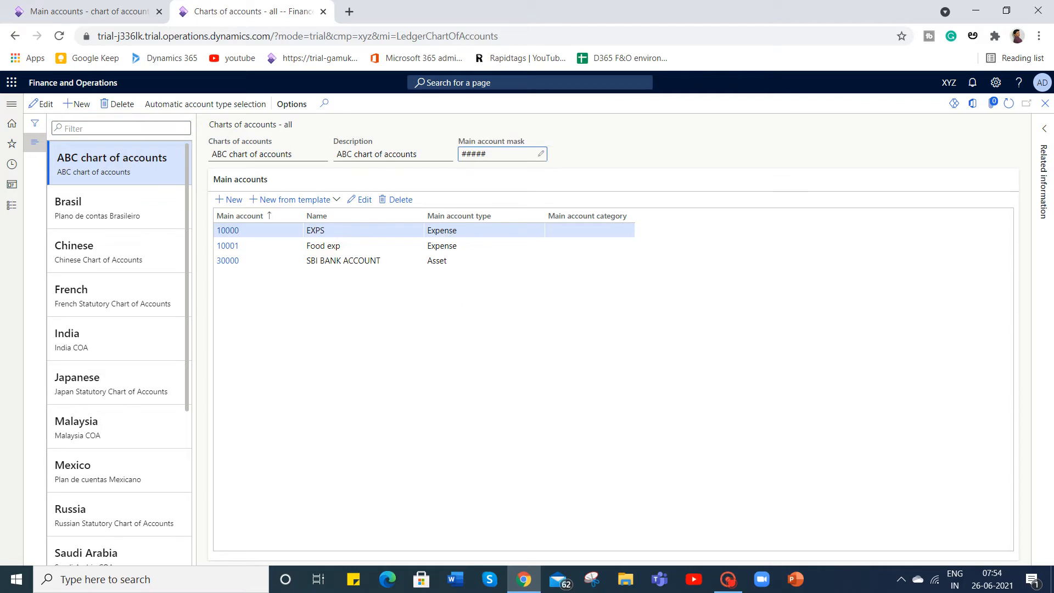
left_click(88, 12)
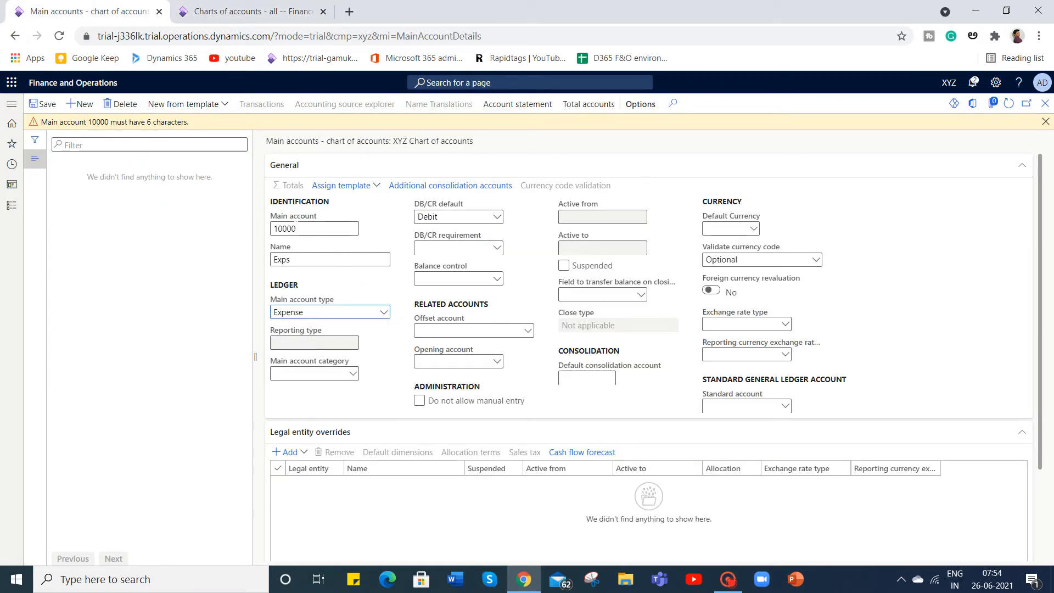
Set the number of the unsaved Exps main account to 100000 and save it.
left_click(298, 228)
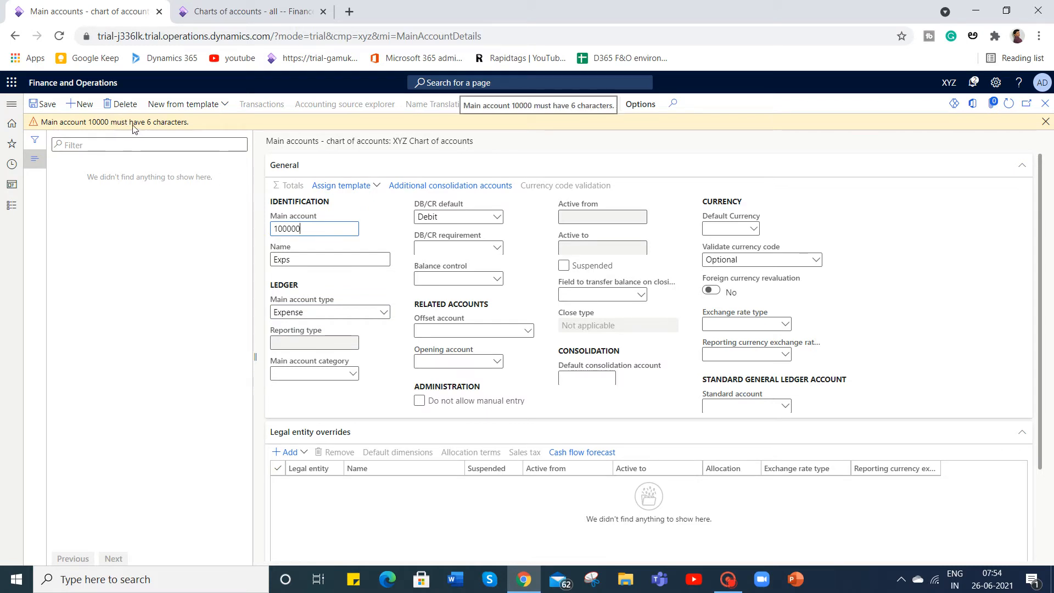
left_click(43, 104)
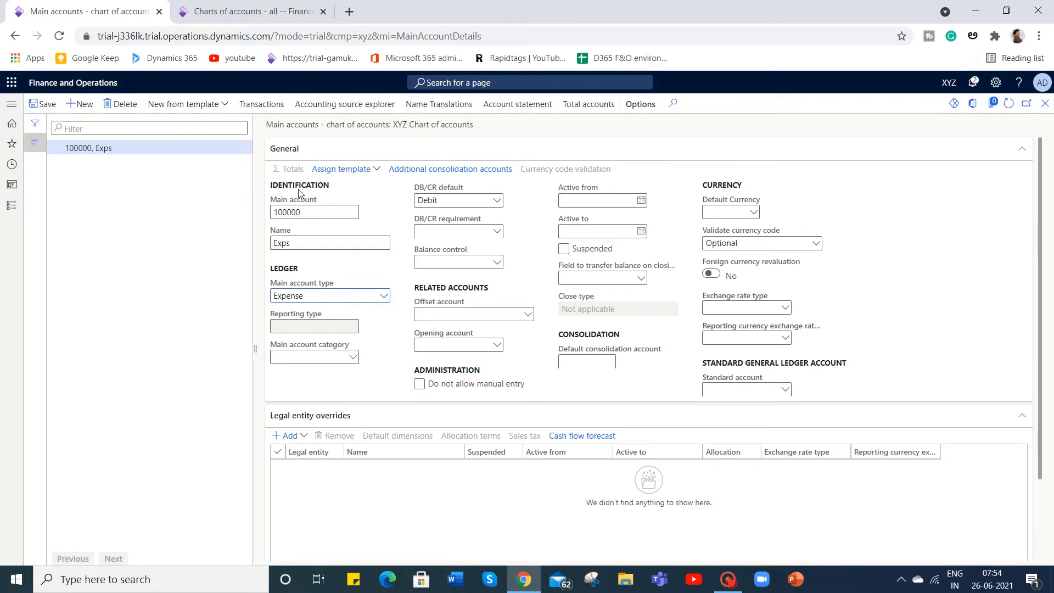
left_click_drag(190, 220, 188, 244)
Create a main account numbered 200000, named Sbi Ac, with Asset as its type, and save it.
left_click(82, 104)
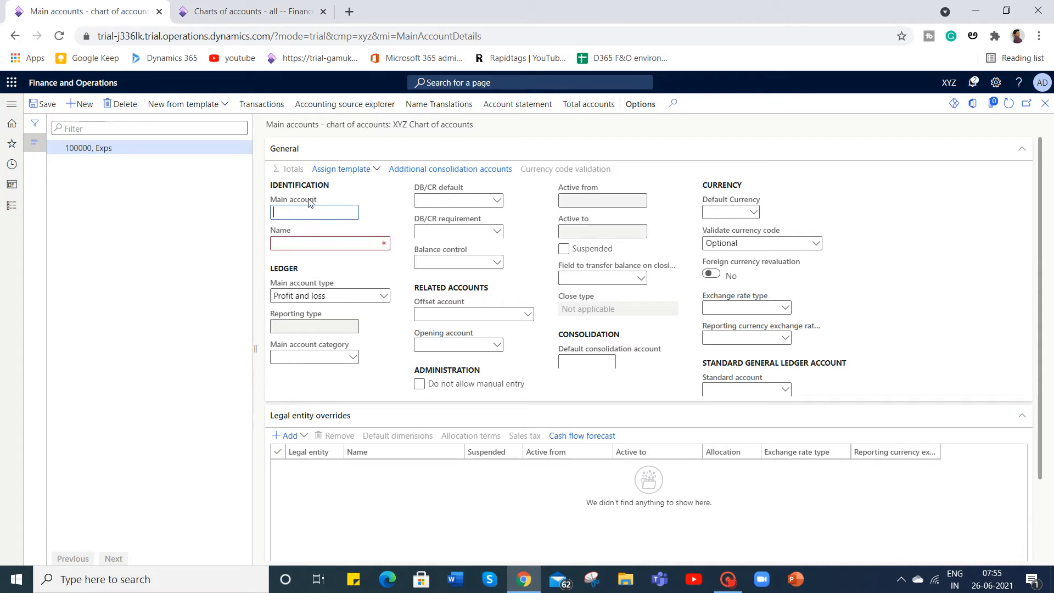
type("2")
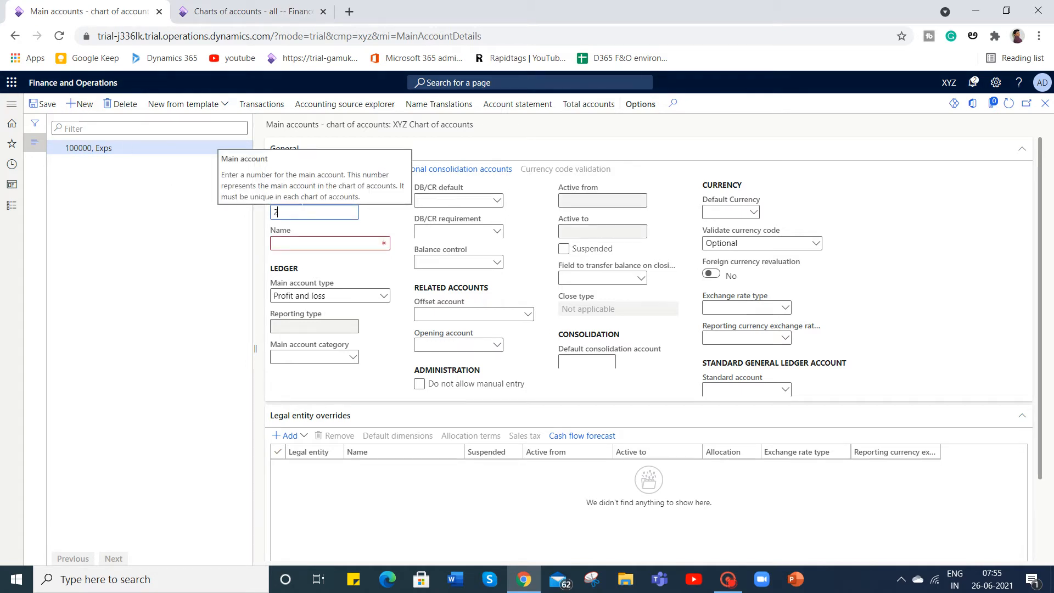
type("00000")
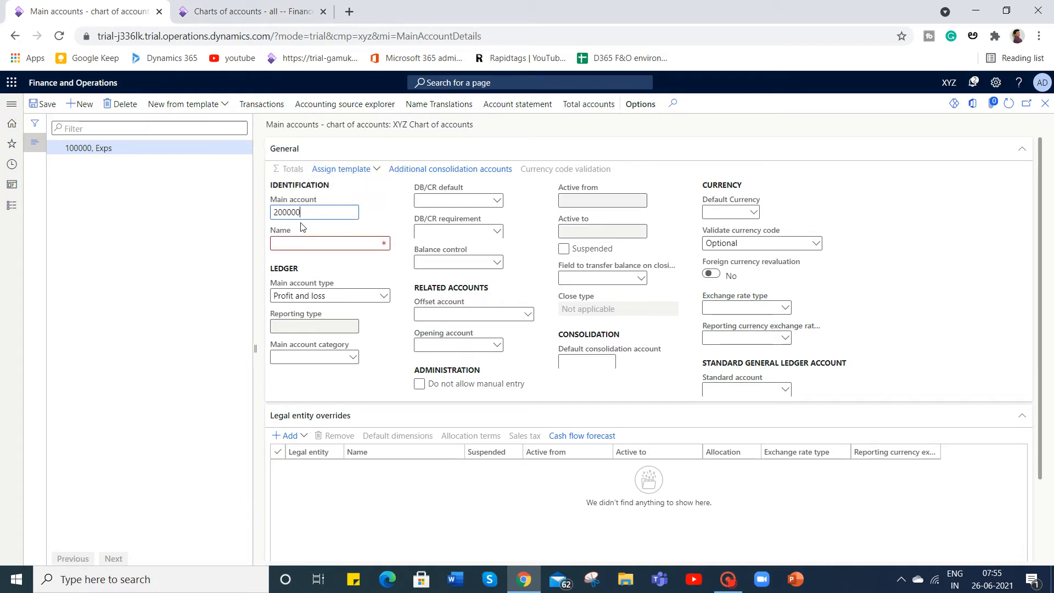
key("Tab")
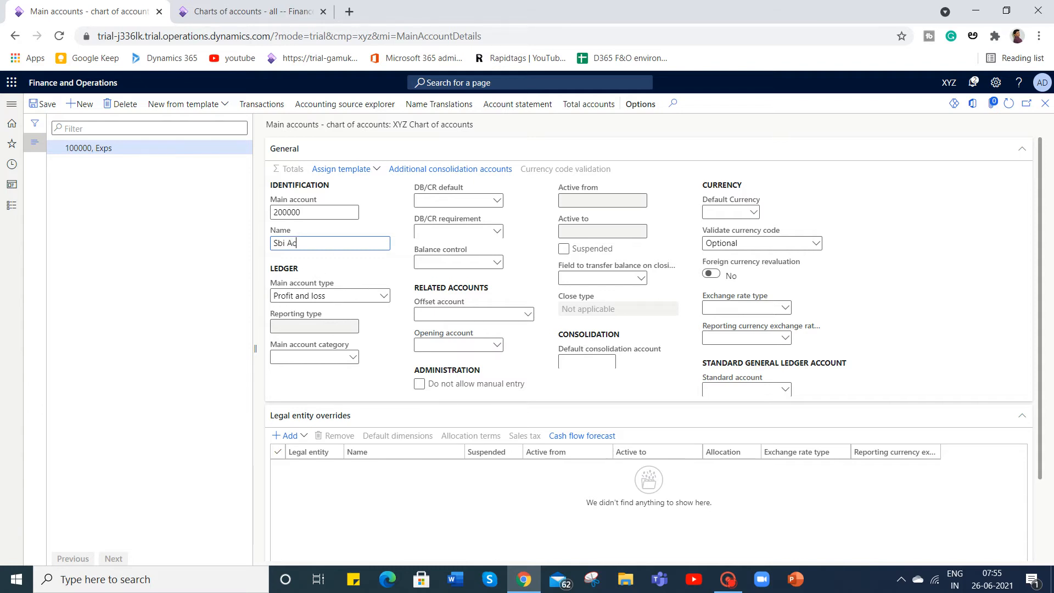
left_click(384, 295)
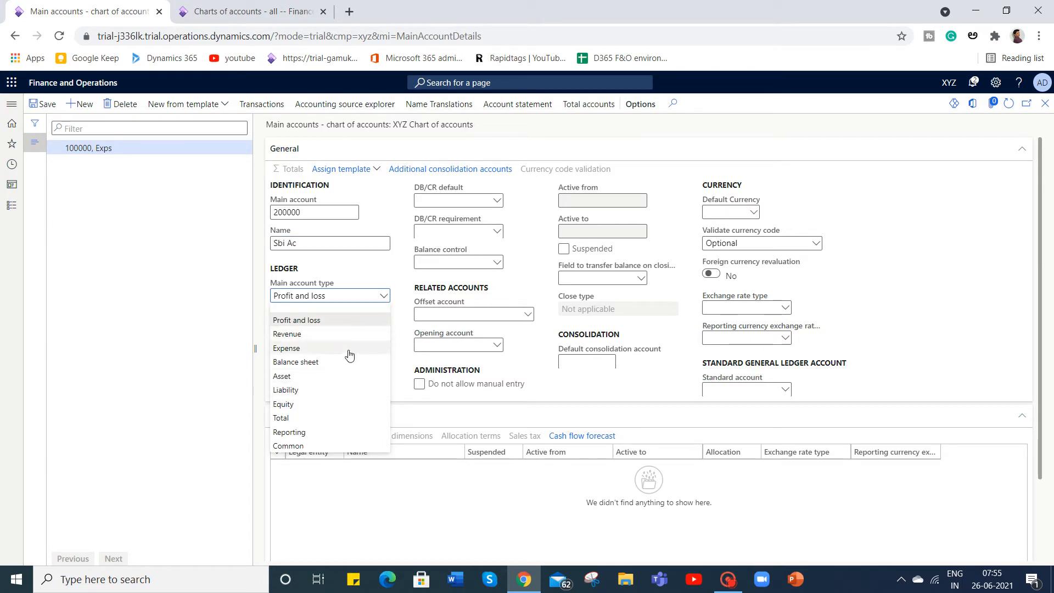
left_click(344, 376)
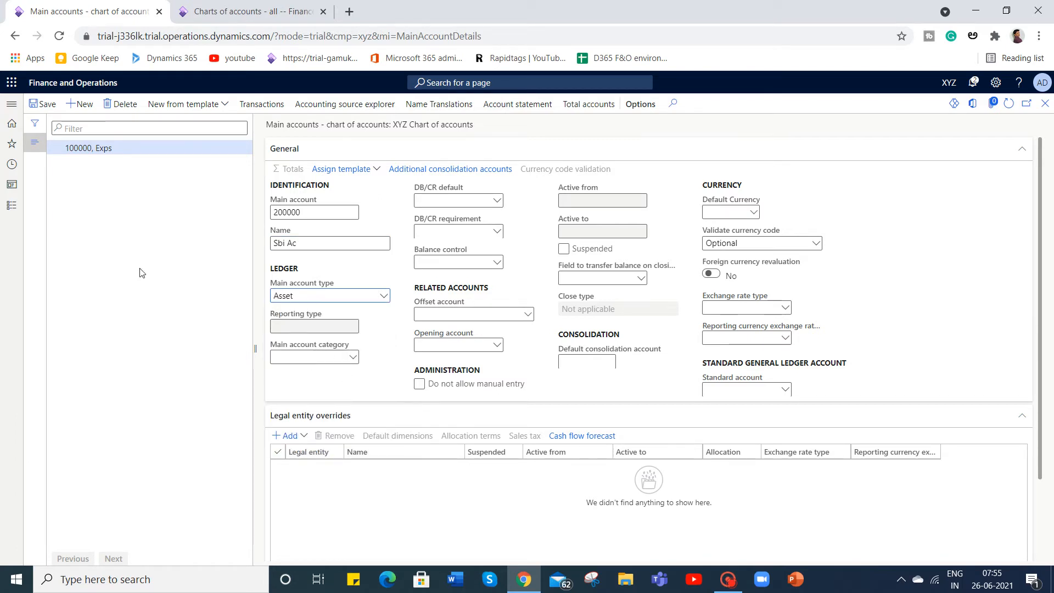
left_click(43, 106)
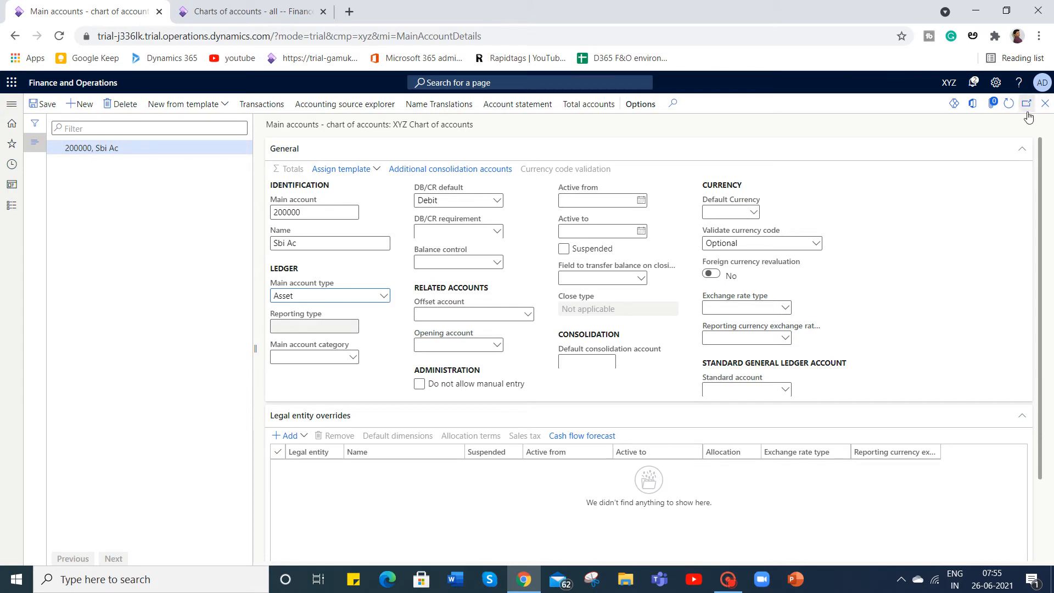
Refresh the main accounts list and filter it by 100000.
left_click(1008, 104)
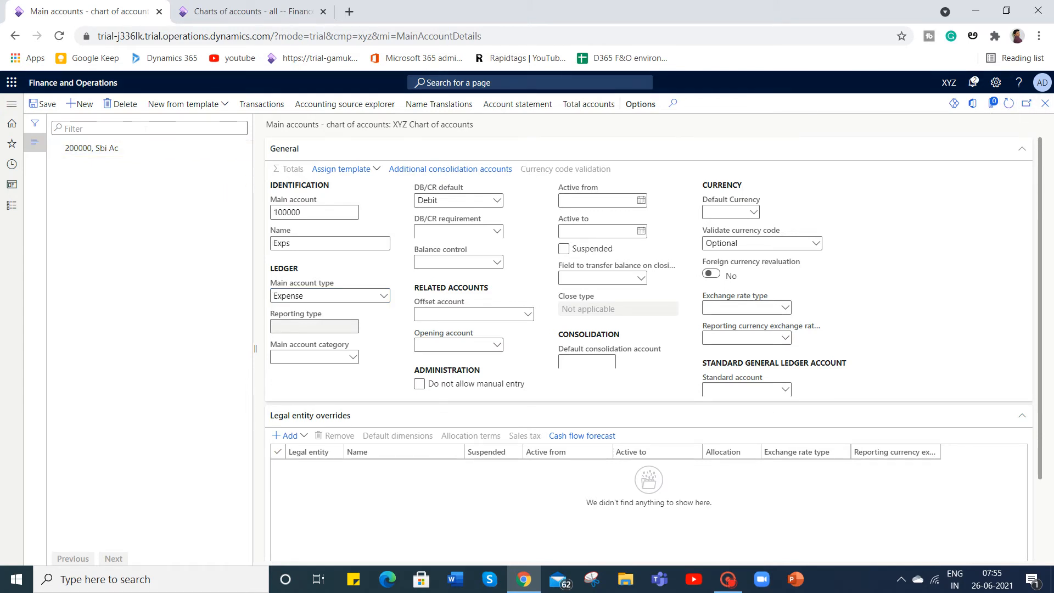
left_click(146, 128)
type("100000")
key("ctrl+a")
left_click(1009, 105)
left_click(137, 127)
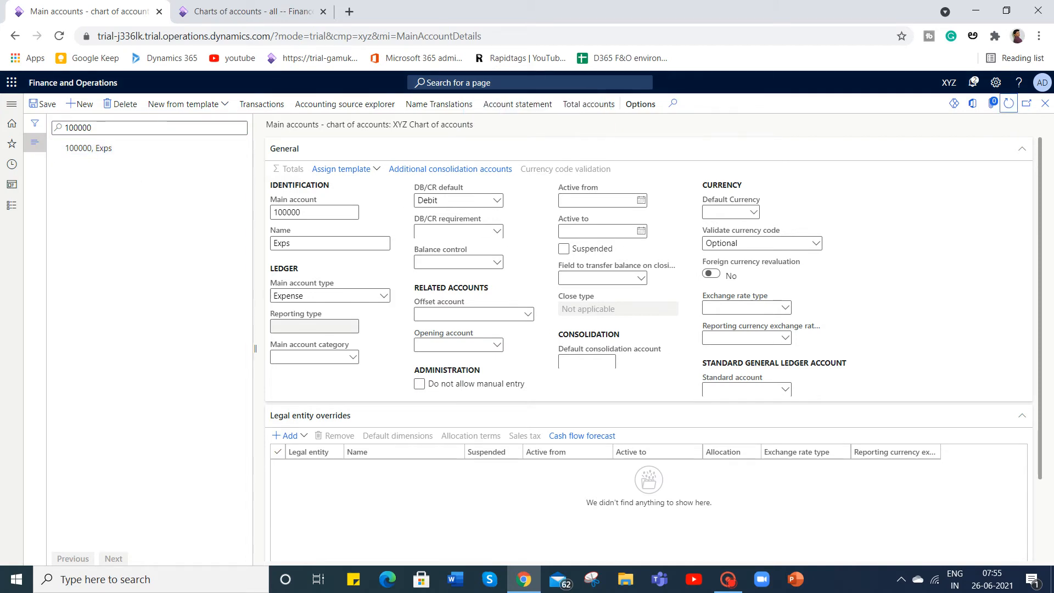
Clear the 100000 filter from the main accounts list and refresh the page.
key("BackSpace")
key("BackSpace")
key("BackSpace")
key("BackSpace")
key("BackSpace")
key("BackSpace")
left_click(1007, 104)
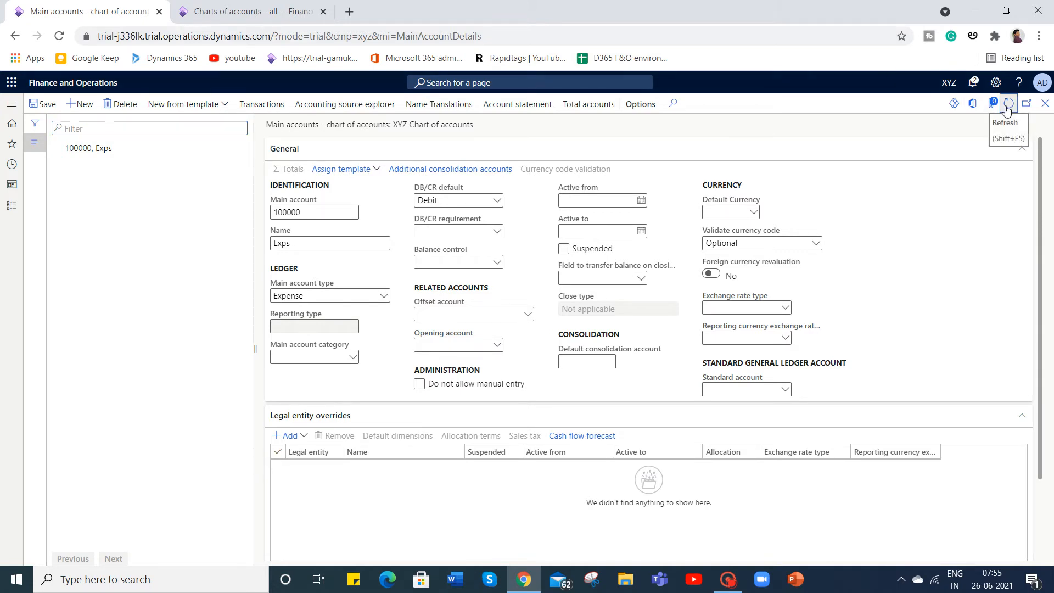
left_click(1006, 107)
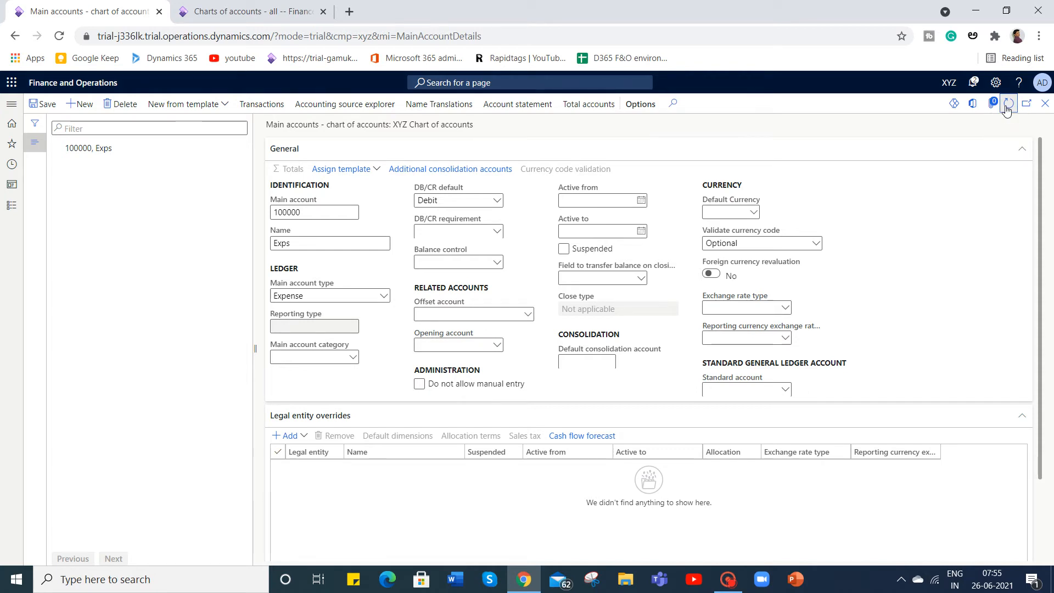
right_click(1006, 108)
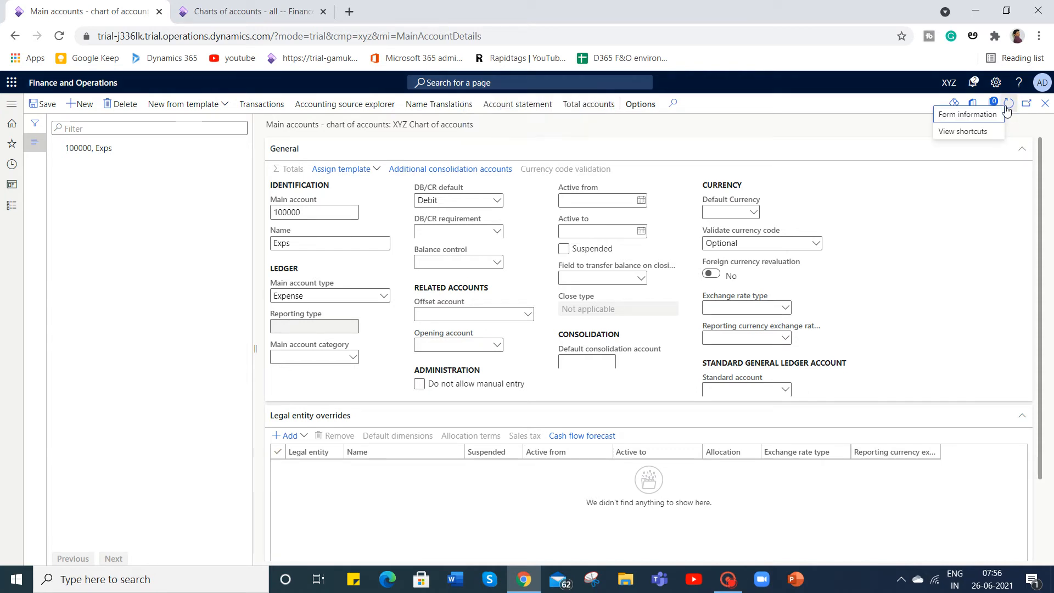
left_click(1012, 238)
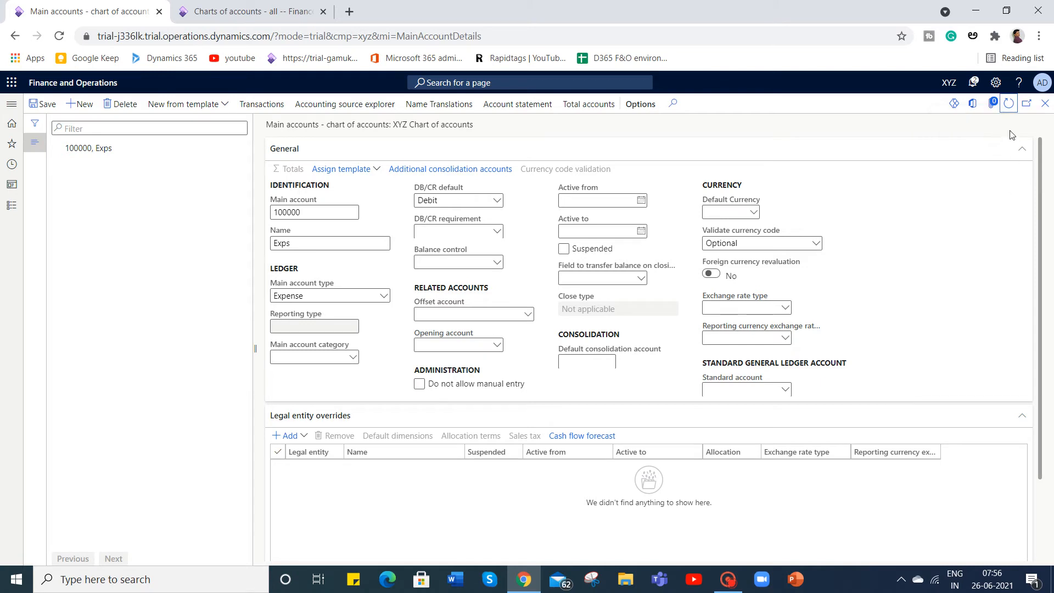
Refresh again and reopen the General ledger's Main accounts page to check the accounts in the XYZ chart.
left_click(1009, 107)
left_click(1010, 103)
left_click(10, 203)
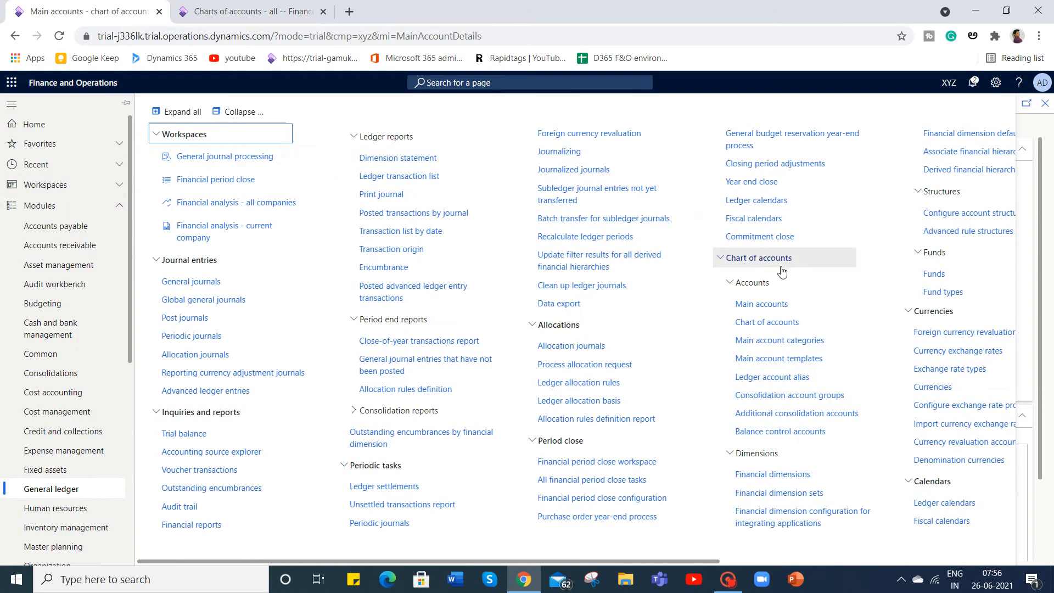
left_click(800, 302)
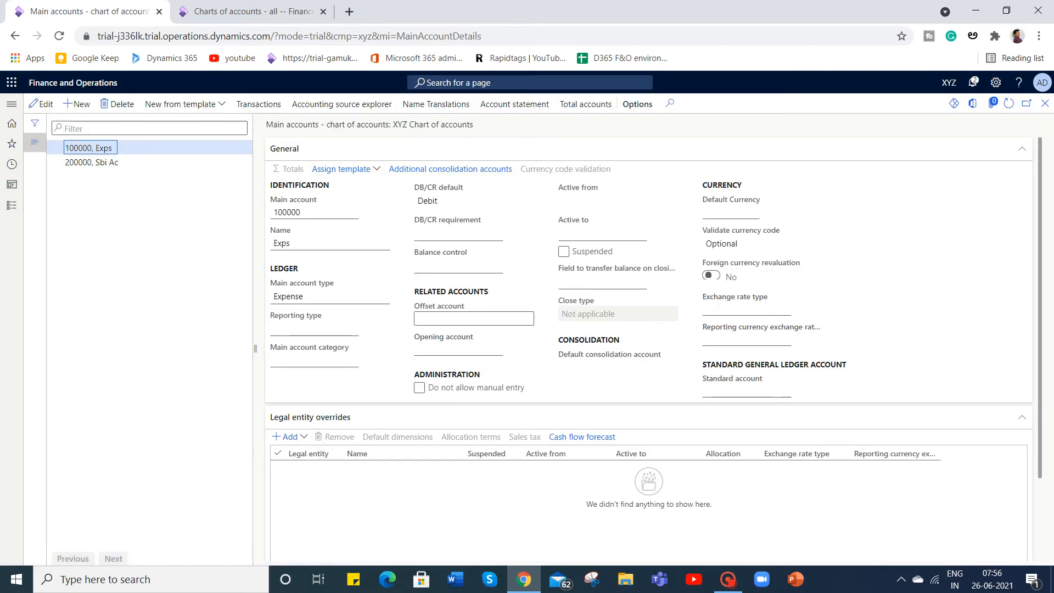
Add a new journal on the General ledger's General journals page and list the available journal names for it.
left_click(12, 213)
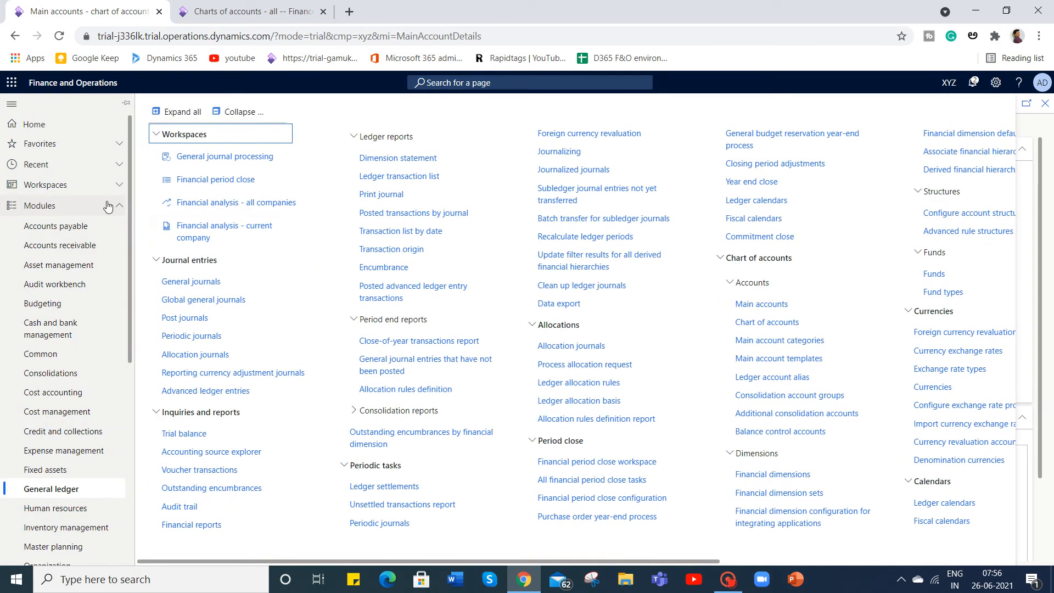
left_click(224, 286)
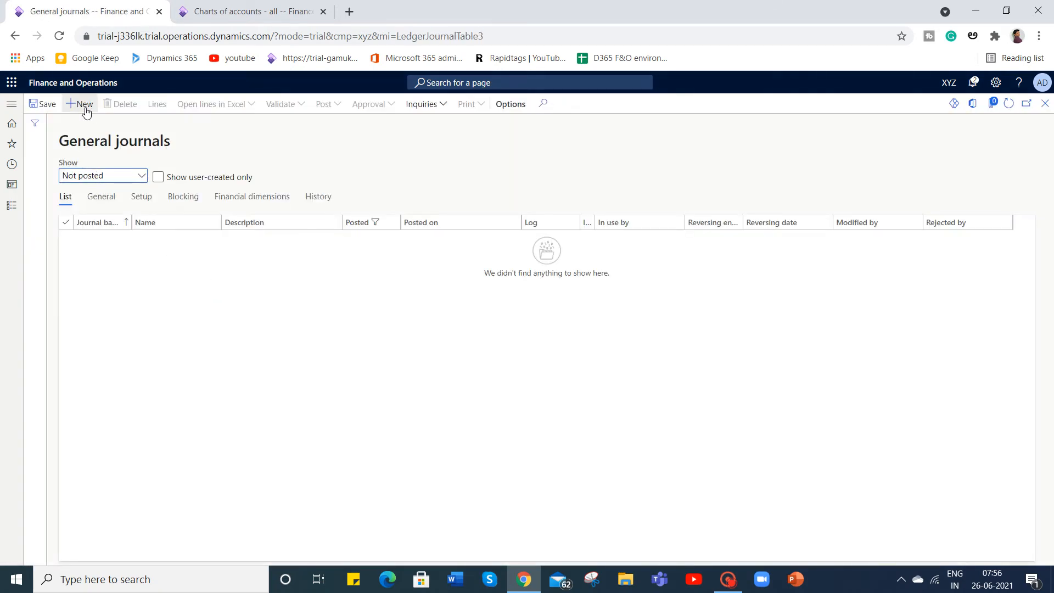
left_click(85, 106)
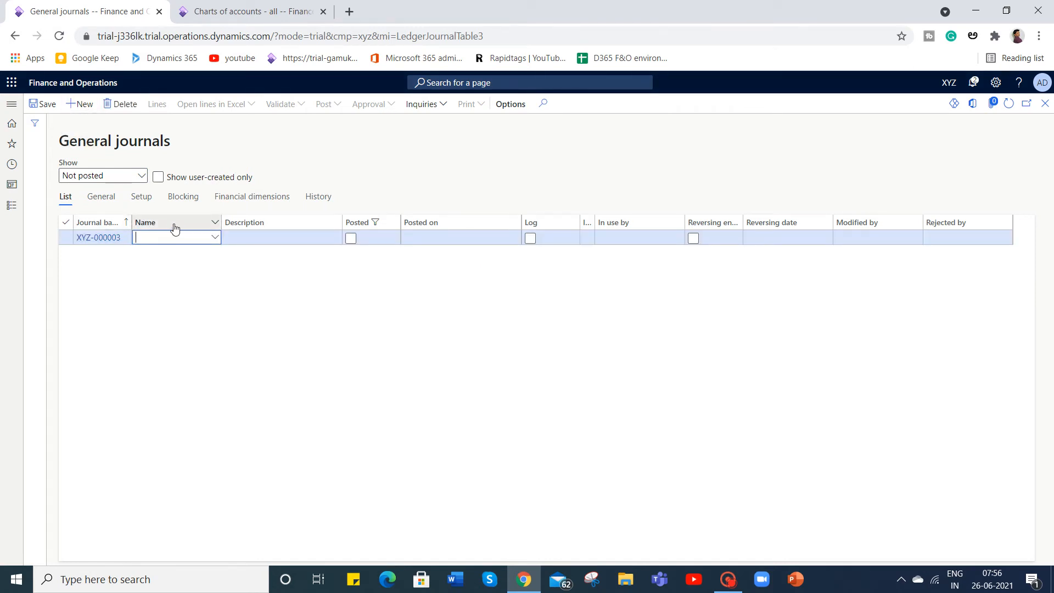
left_click(215, 241)
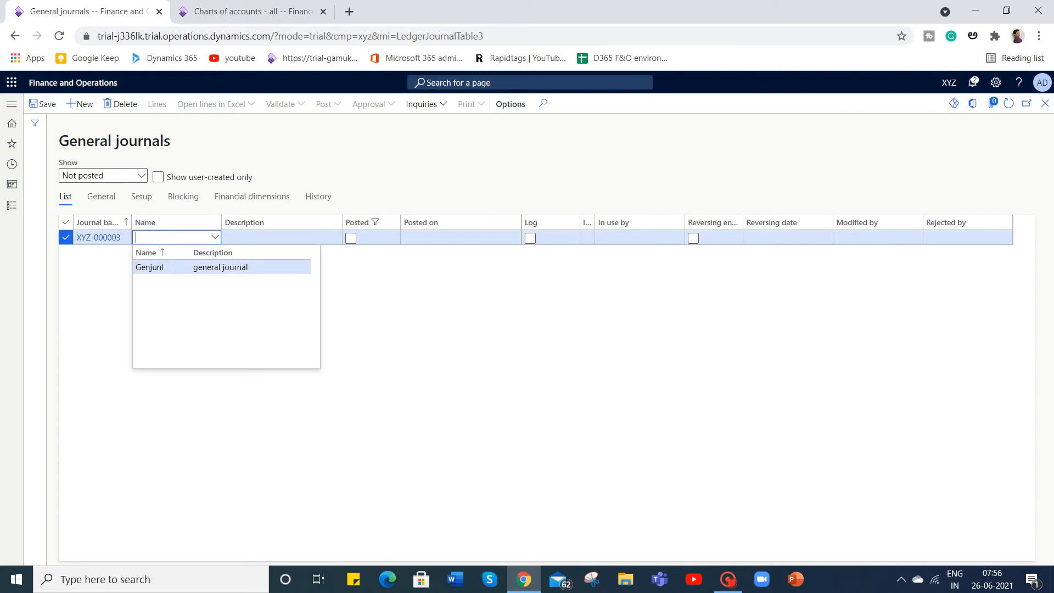
Switch to the Charts of accounts browser tab and open the General ledger's Journal names setup page there.
left_click(254, 12)
left_click(11, 205)
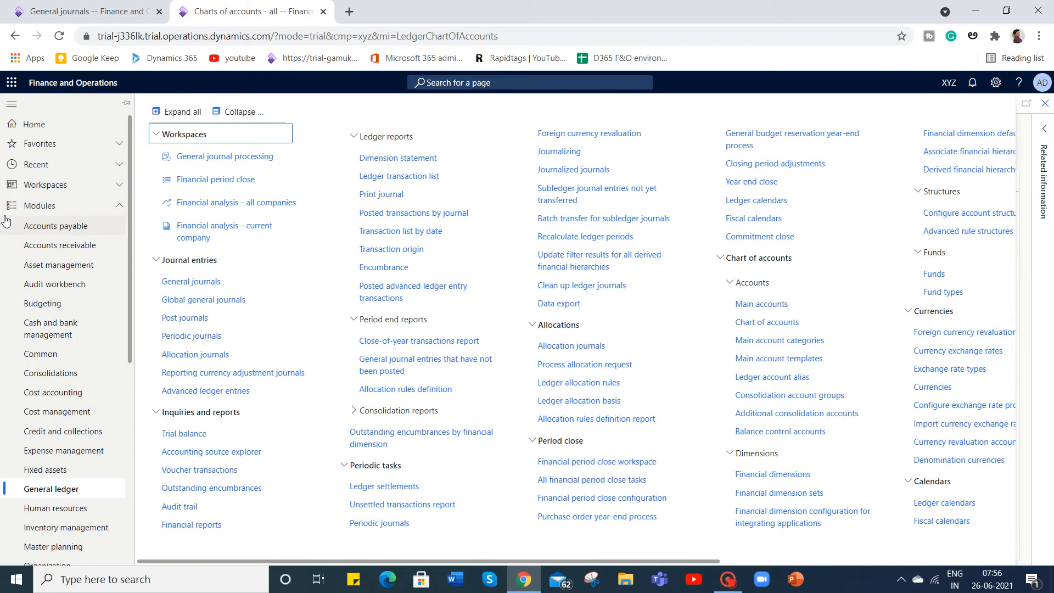
scroll(798, 359, "down", 8)
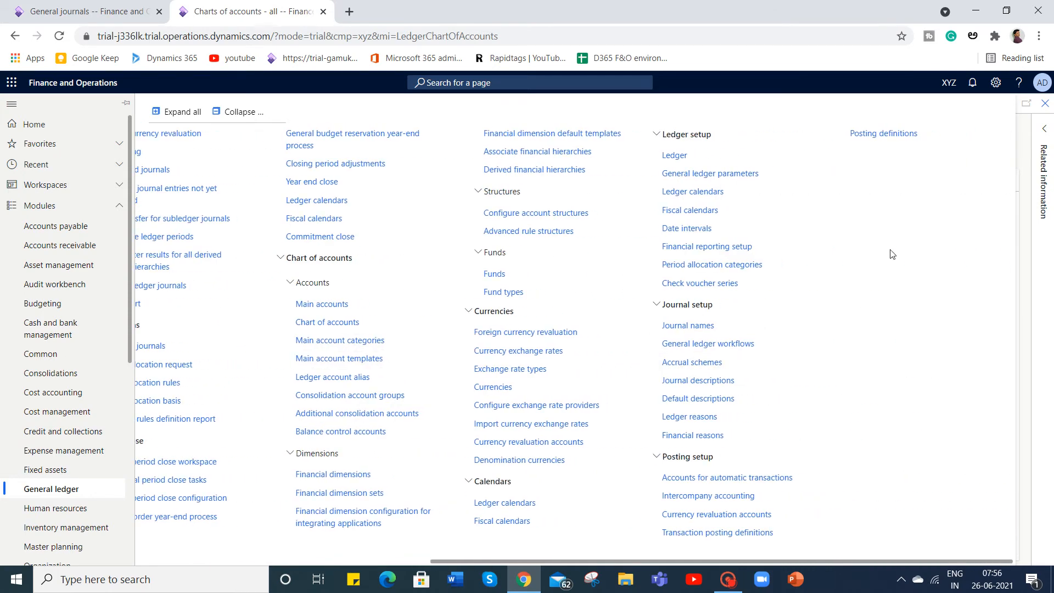
left_click(713, 324)
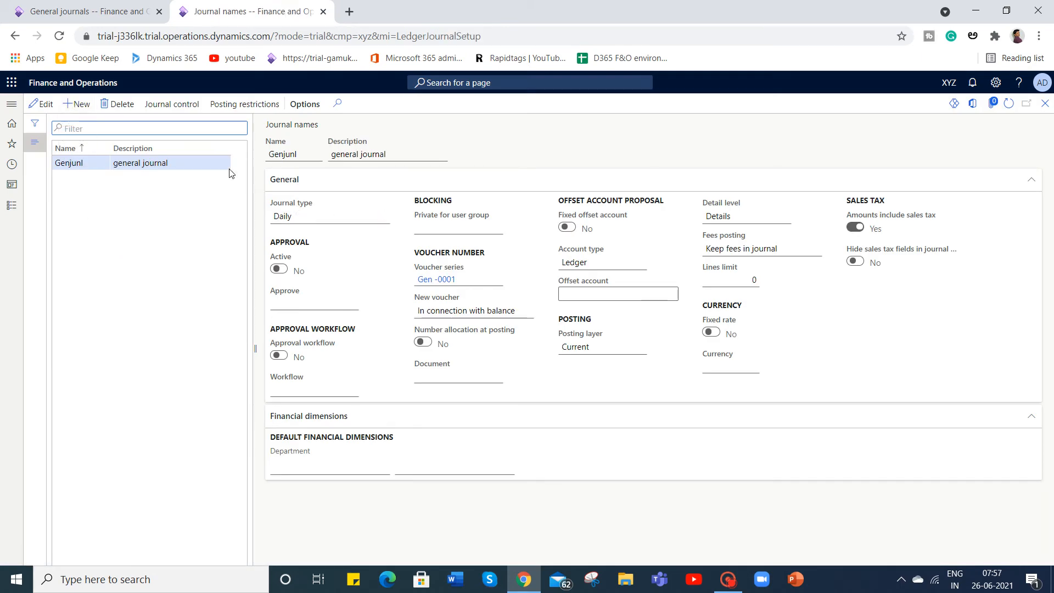
Put the Genjunl journal name in edit mode and open the details of its voucher series.
left_click(42, 105)
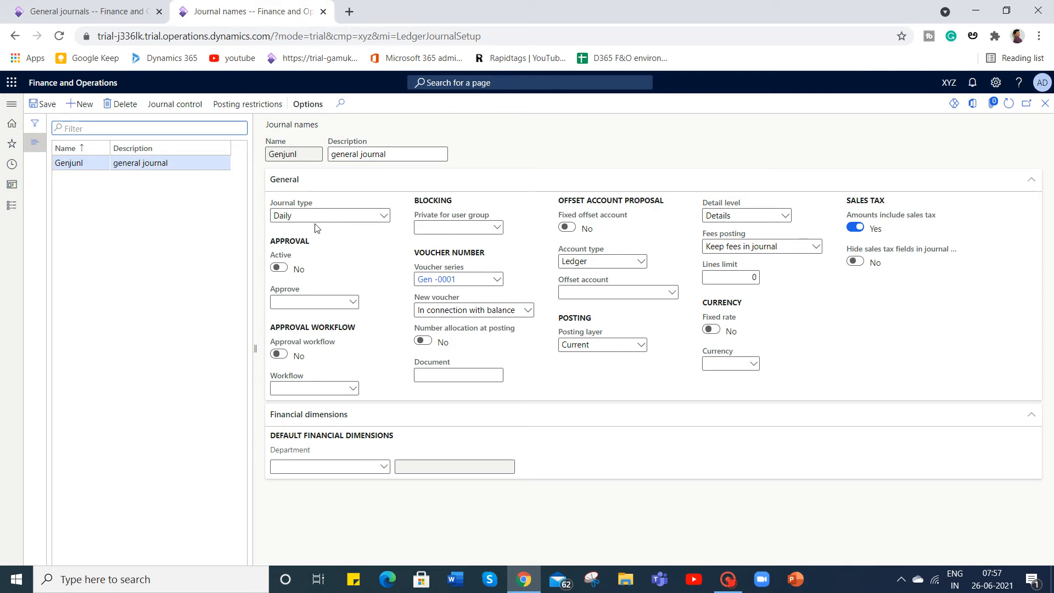
right_click(497, 281)
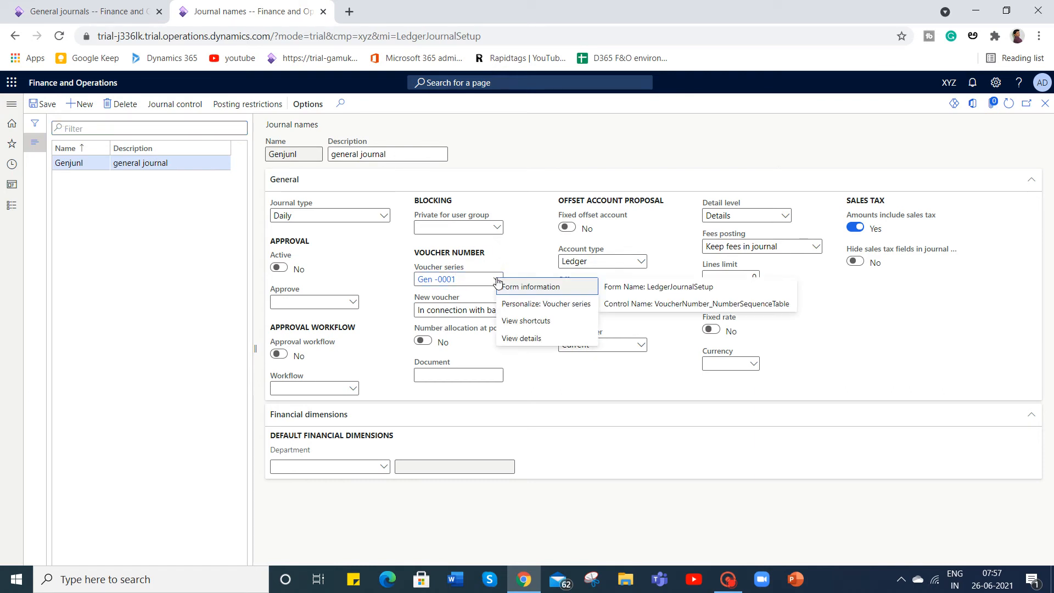
left_click(538, 343)
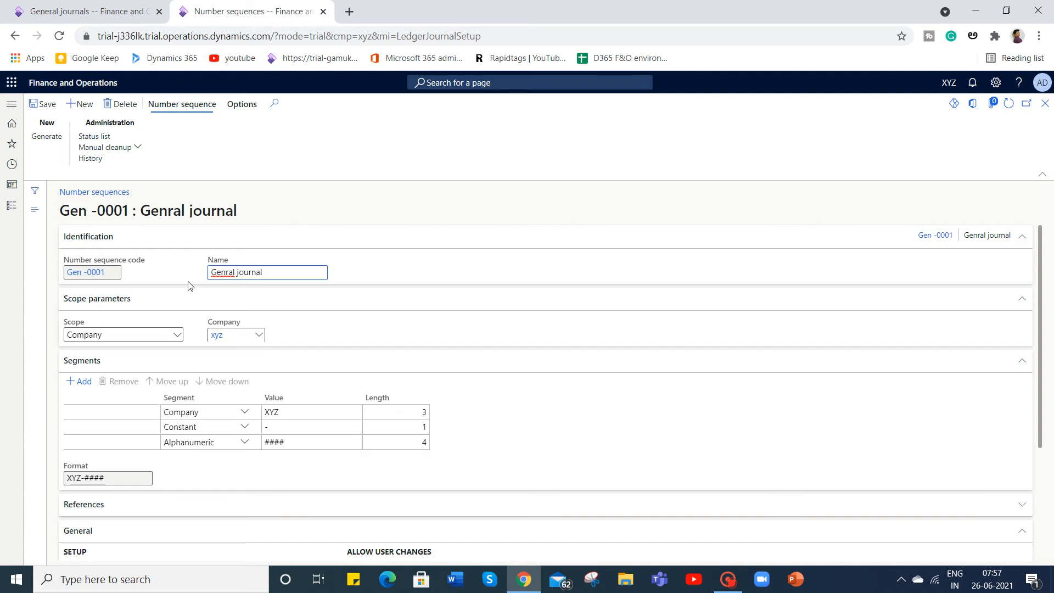
Review the segments, setup and number allocation of the general journal's number sequence and save the record.
scroll(190, 285, "down", 3)
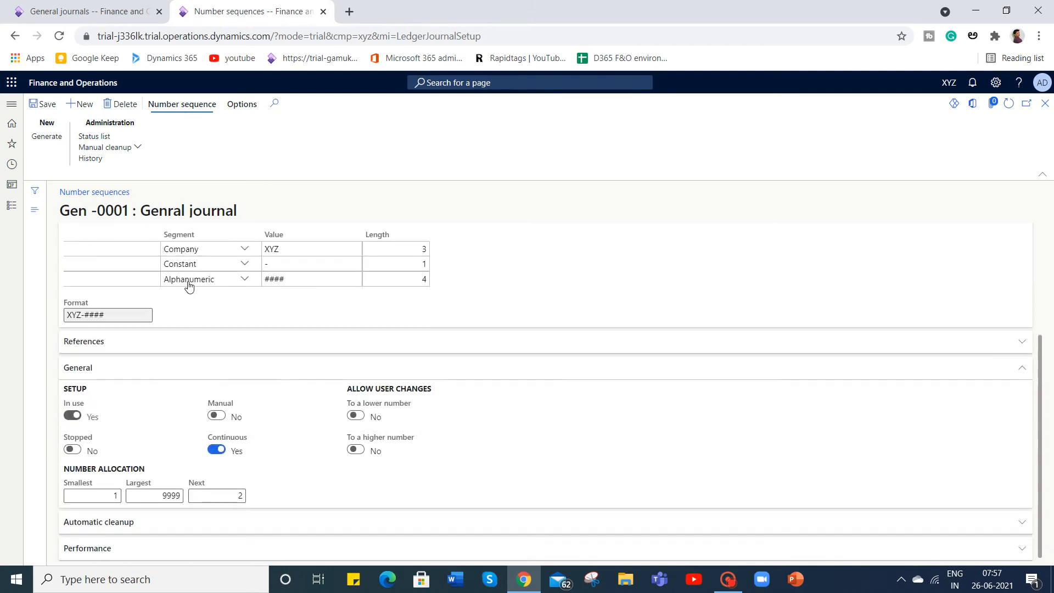
scroll(222, 324, "up", 3)
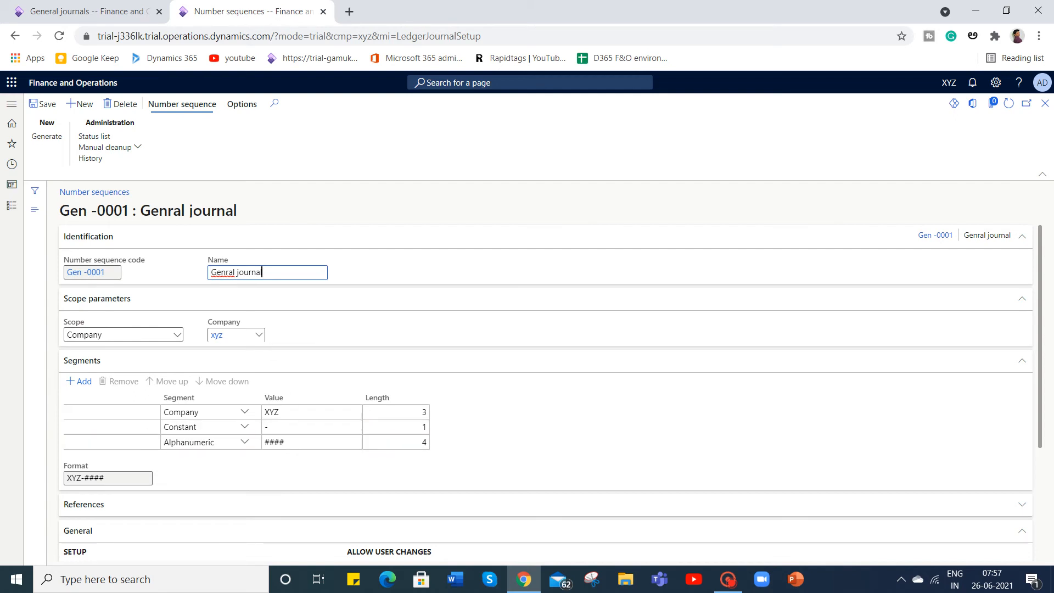
scroll(274, 422, "down", 2)
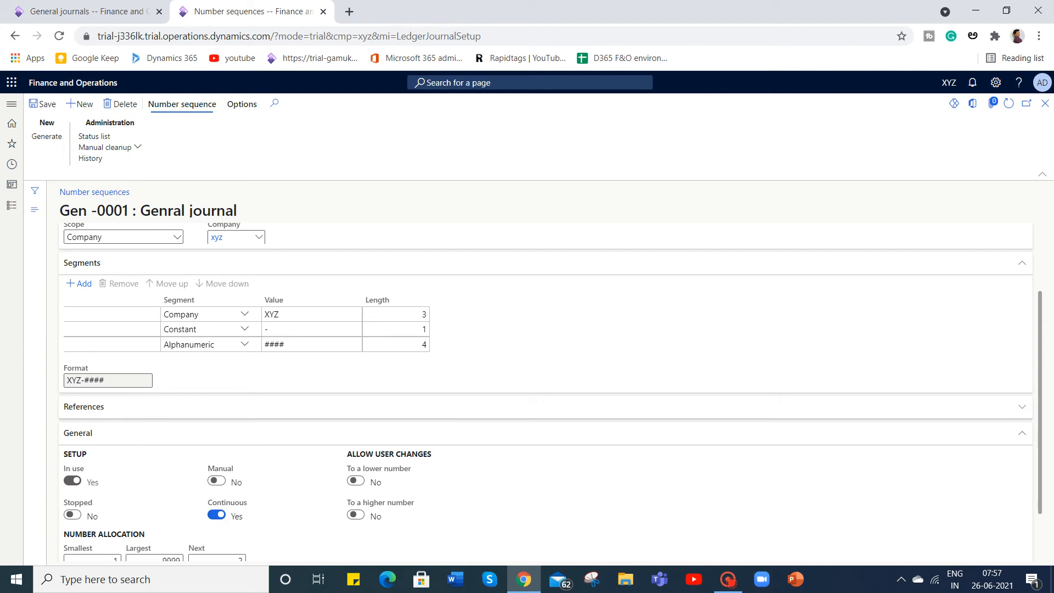
left_click(43, 104)
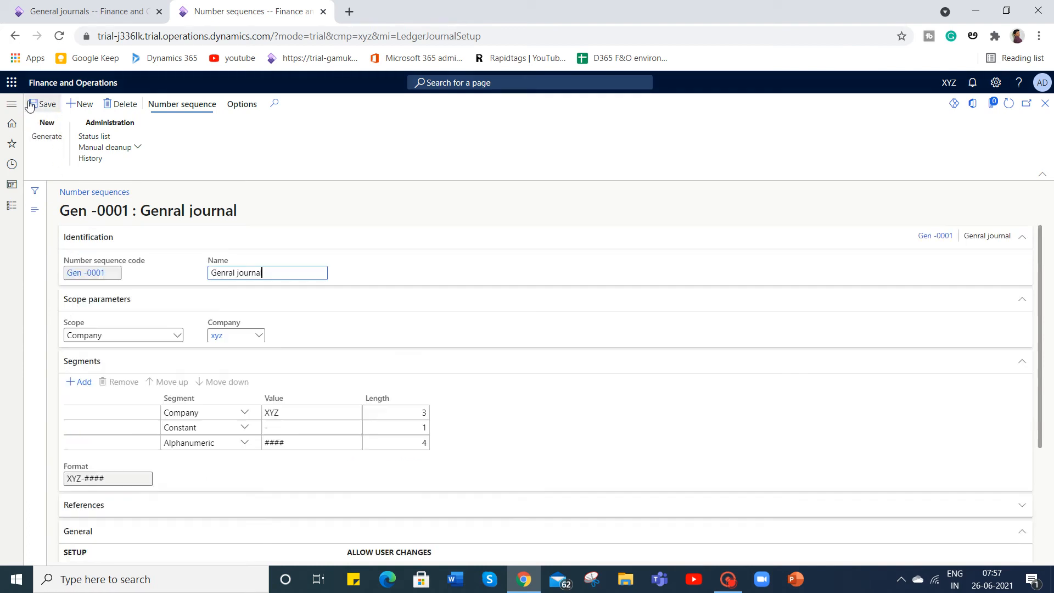
Return to the new general journal, choose Genjunl as its name and open its journal lines.
left_click(63, 12)
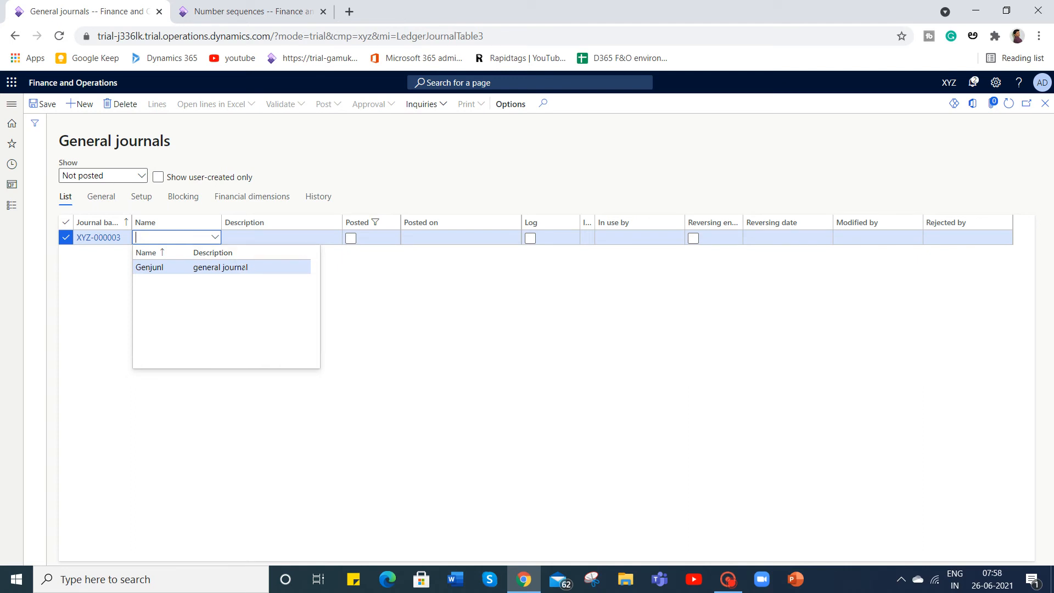
left_click(242, 270)
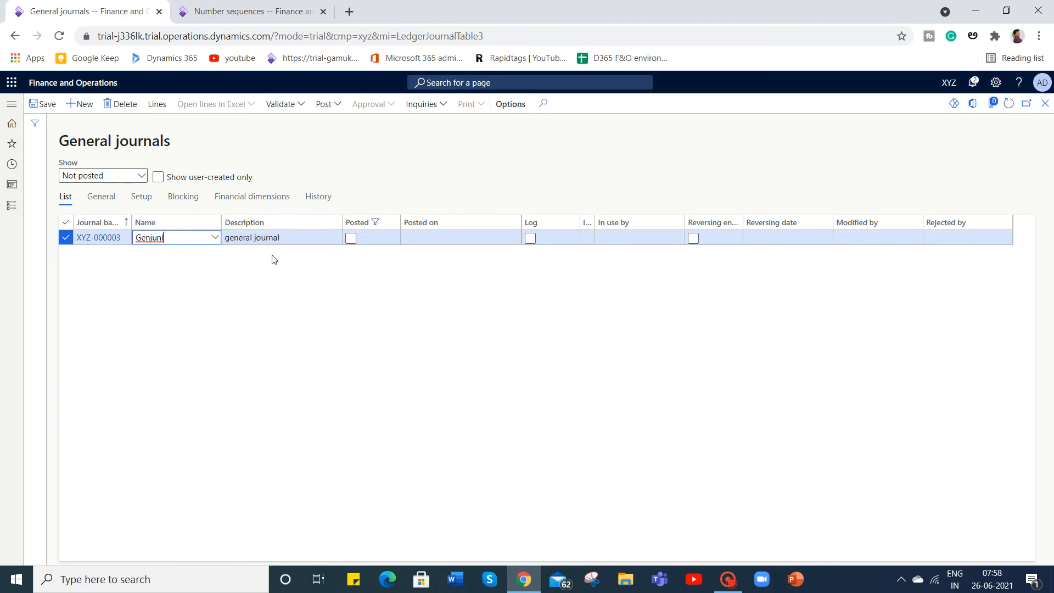
left_click(157, 105)
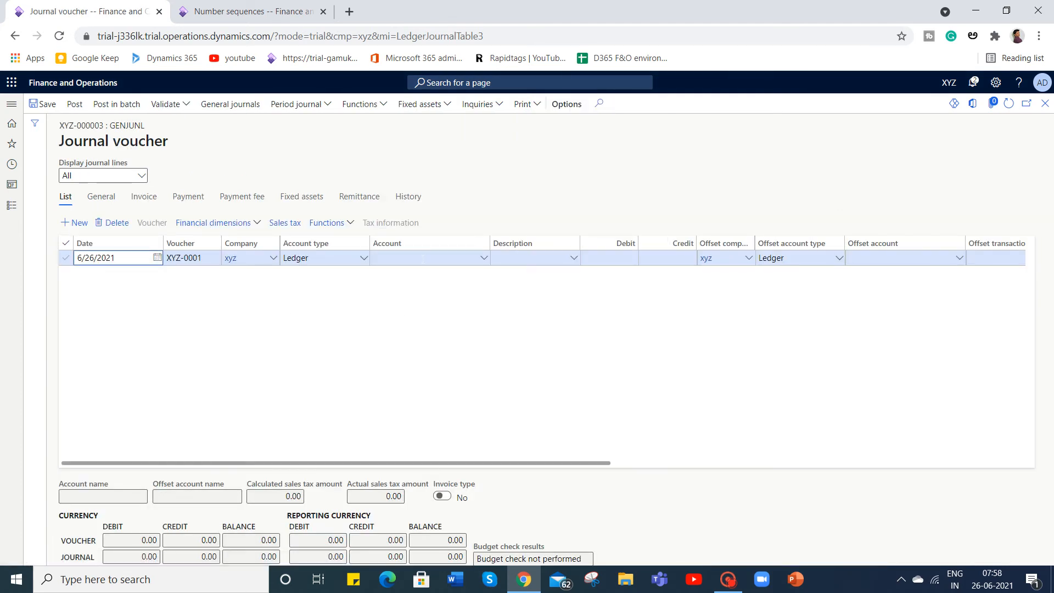
Fill the journal line with ledger account 100000 (Exps), the description test and a debit of 1,000.00.
left_click(423, 258)
left_click(486, 259)
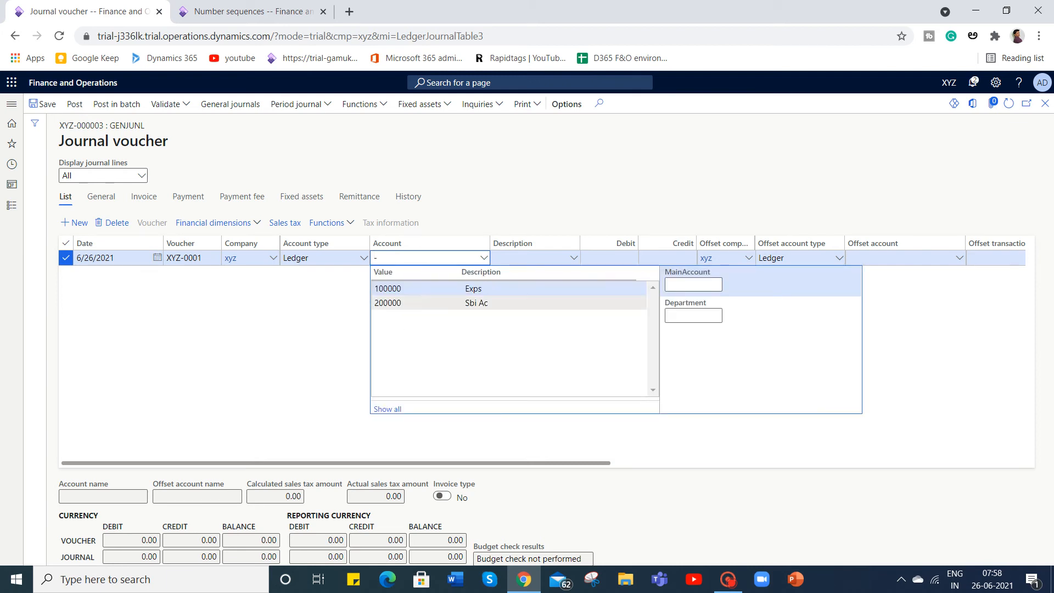
left_click(395, 289)
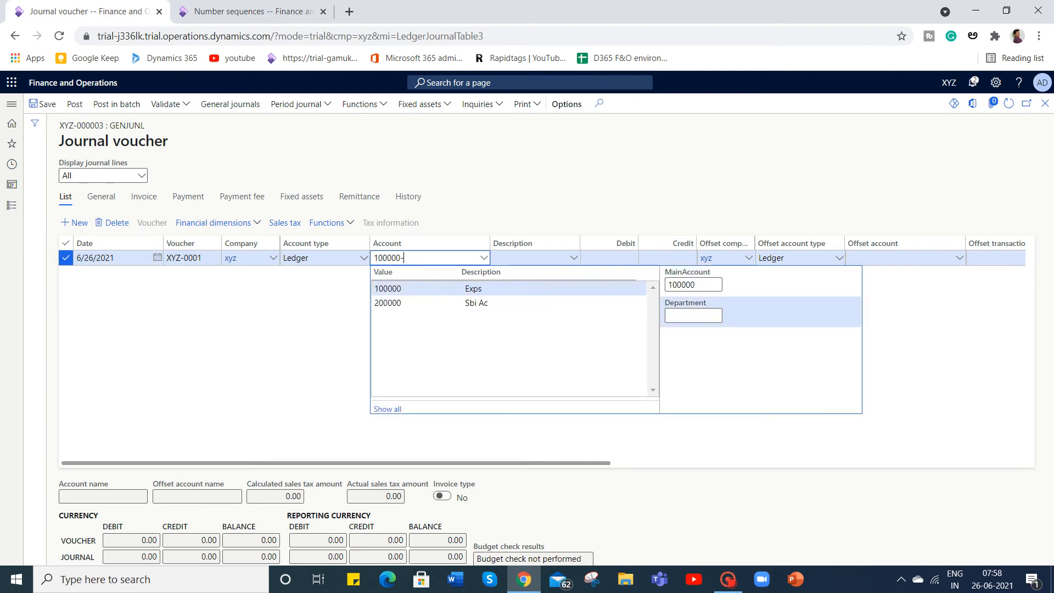
left_click(528, 249)
left_click(518, 260)
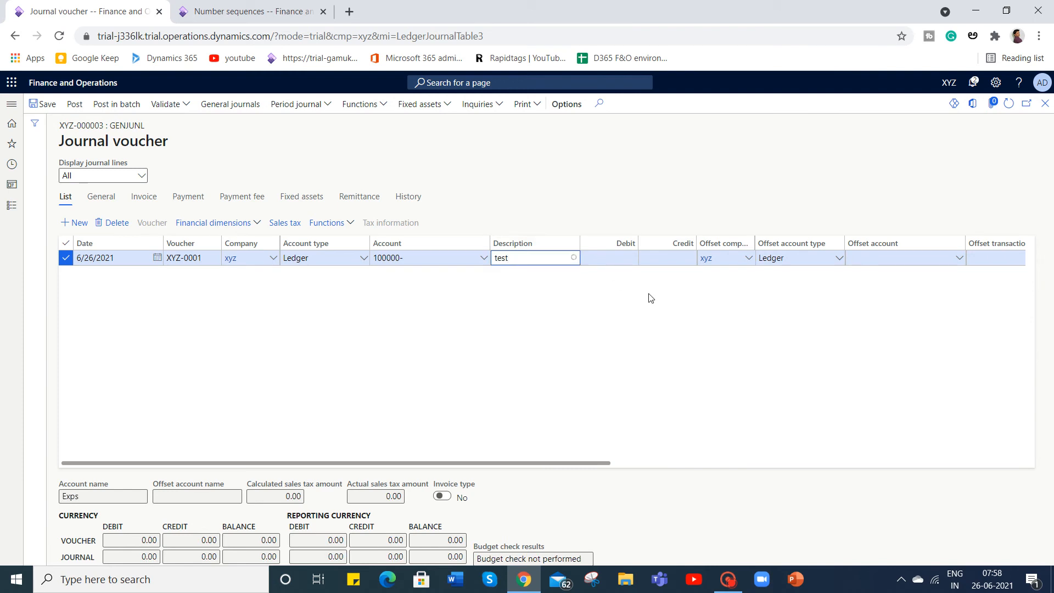
type("test")
left_click(612, 256)
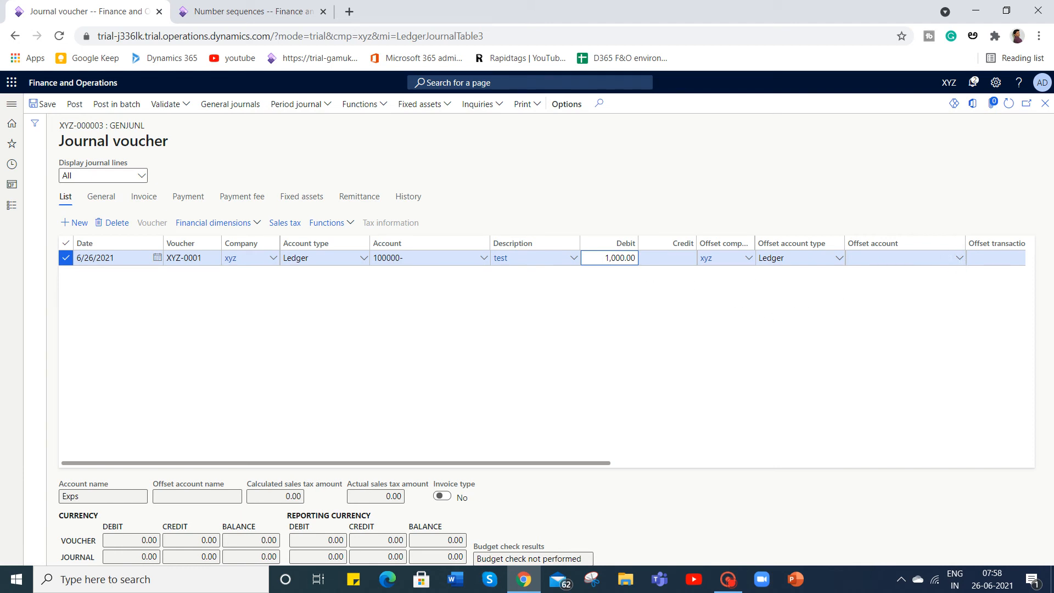
Set the journal line's offset account to 200000 (Sbi Ac).
left_click(958, 261)
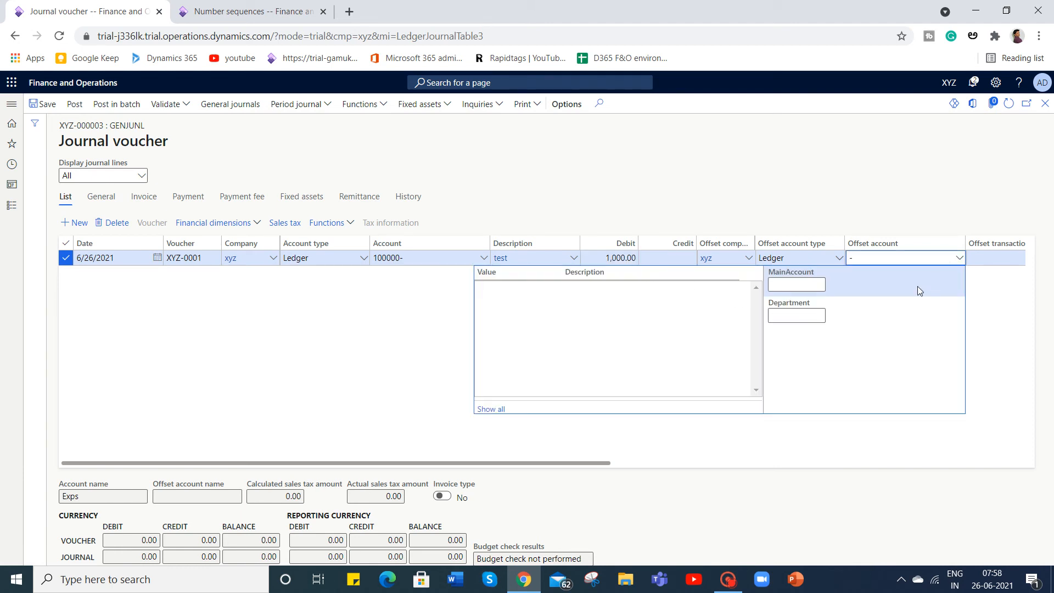
left_click(631, 303)
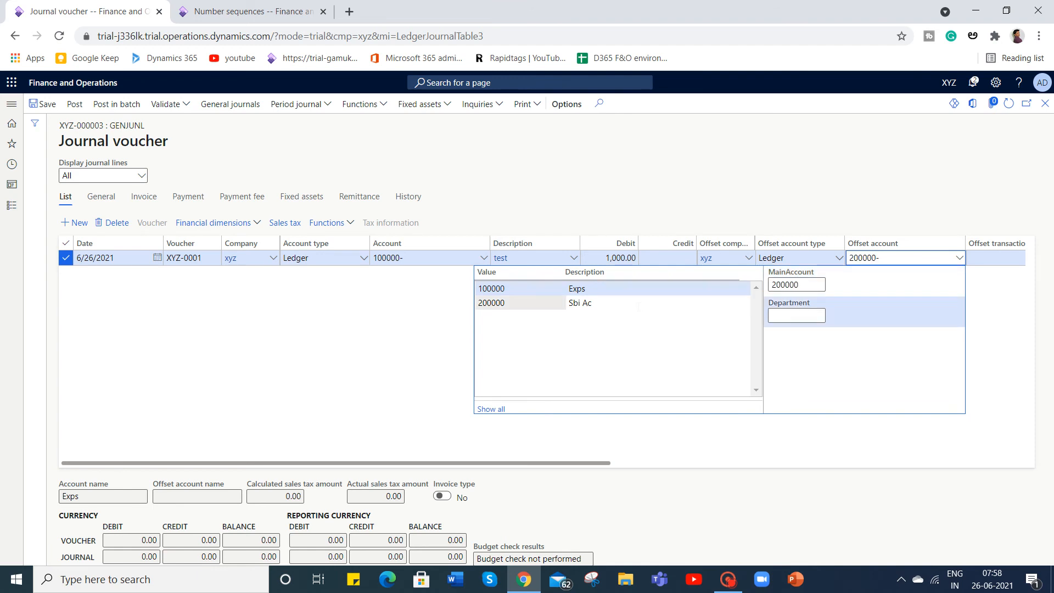
left_click(892, 218)
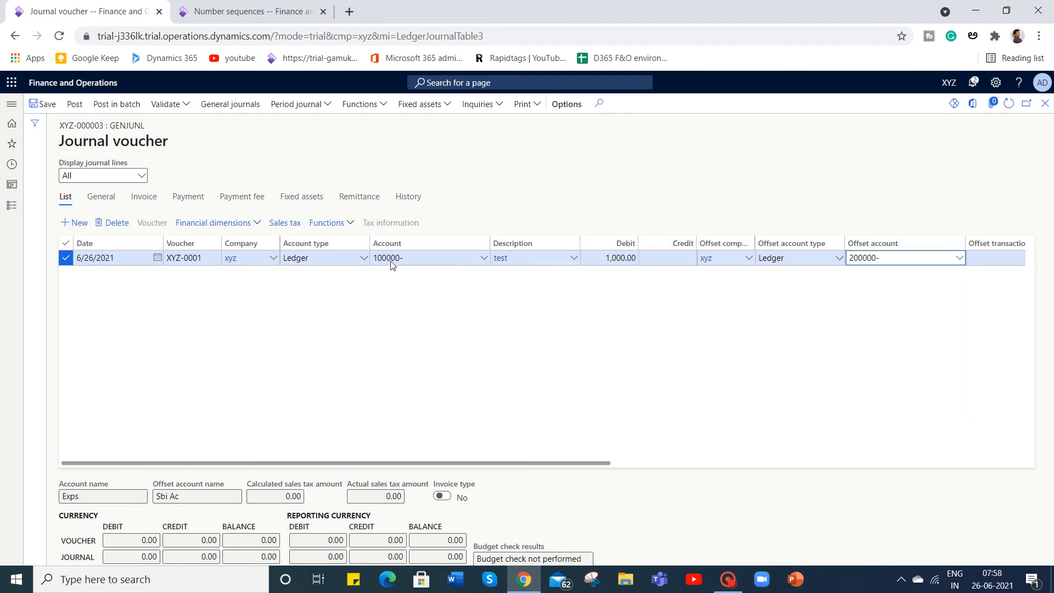
Validate the journal, review and dismiss the validation messages, and post the journal.
left_click(175, 104)
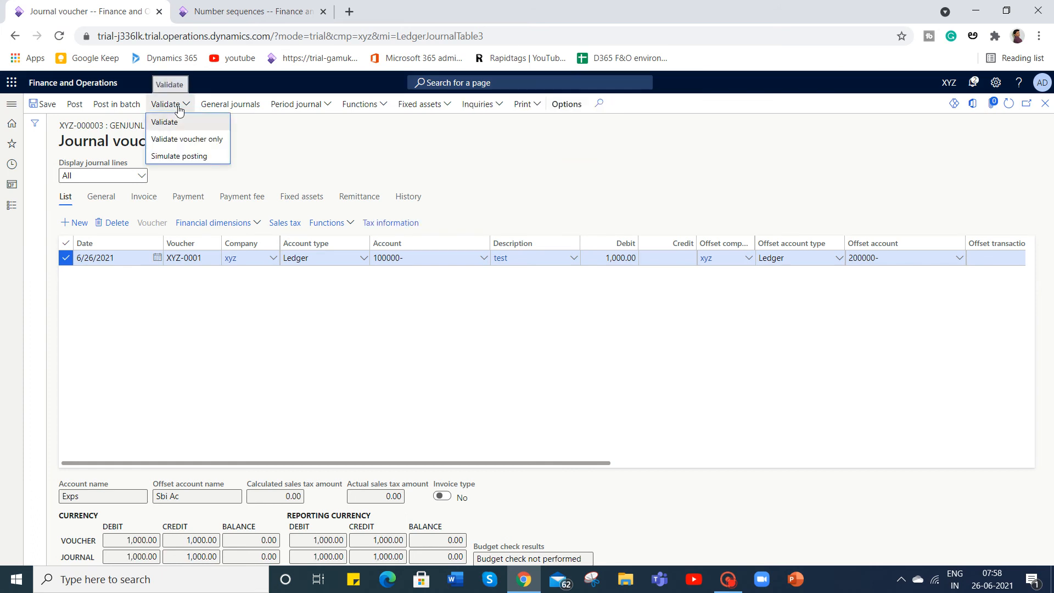
left_click(218, 123)
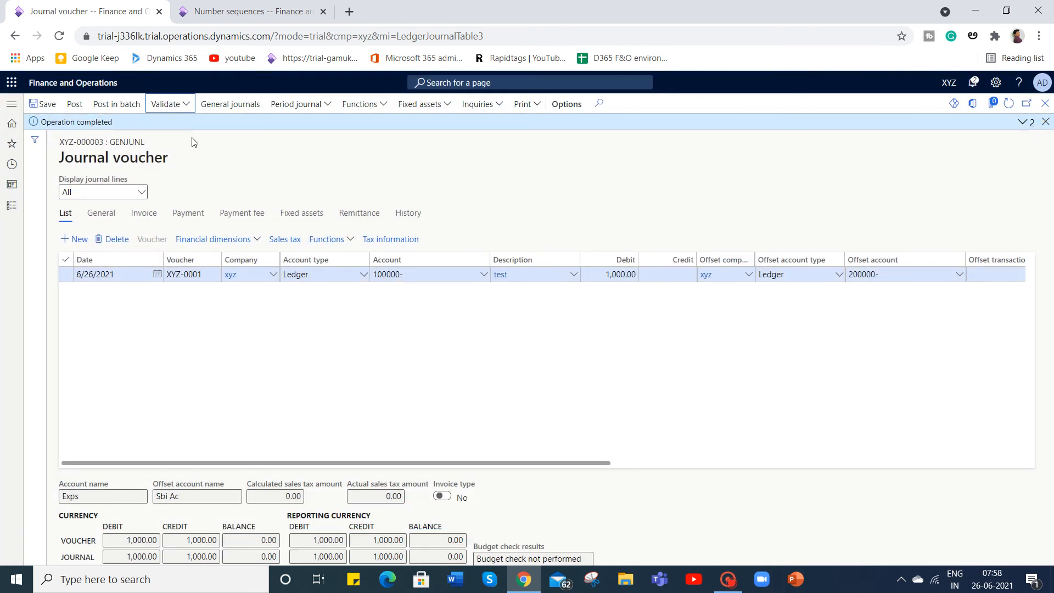
left_click(1020, 122)
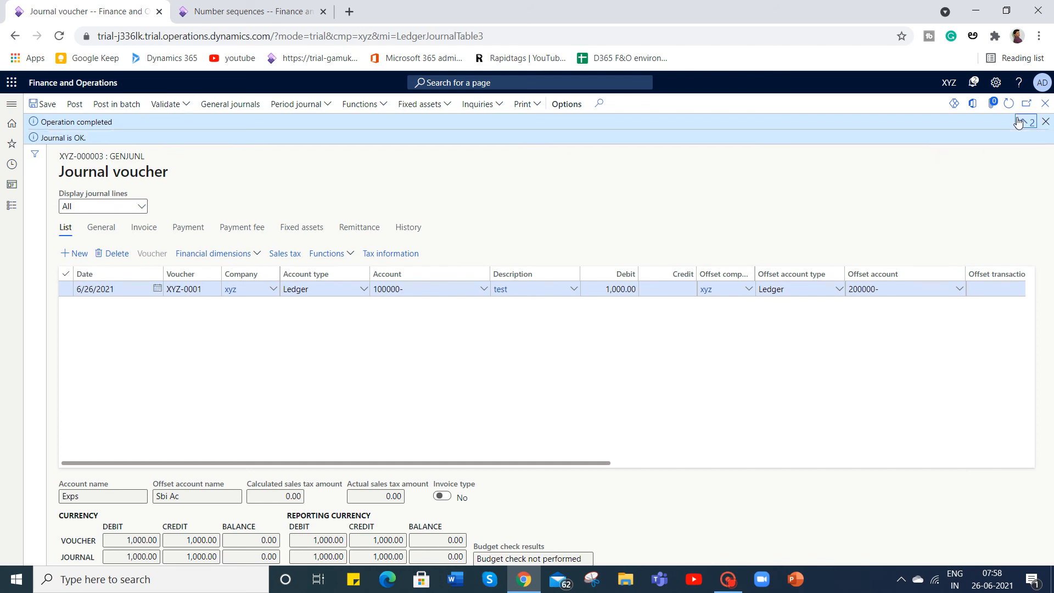
left_click(1045, 122)
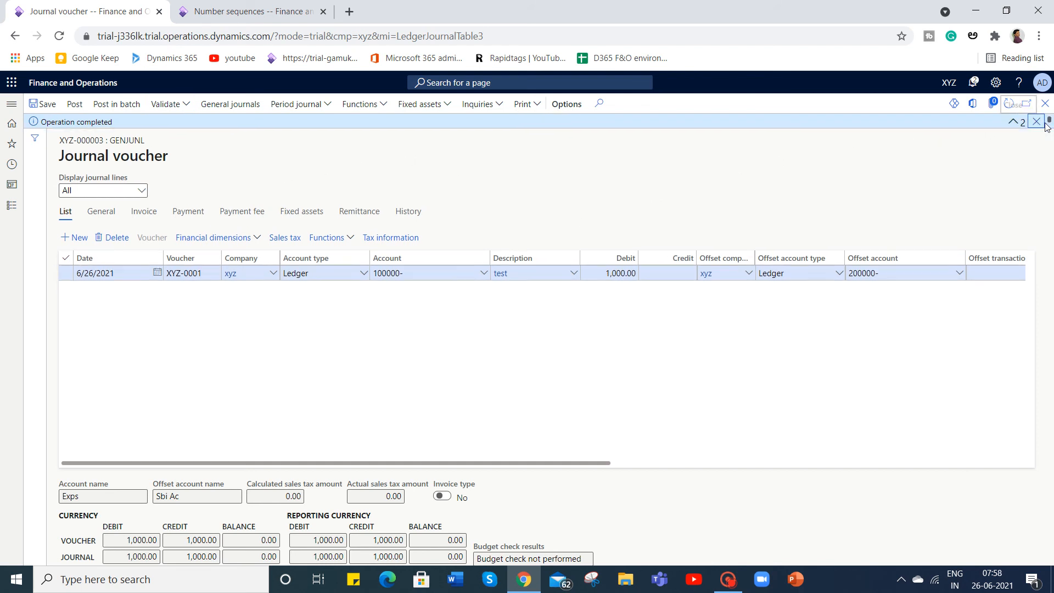
left_click(75, 104)
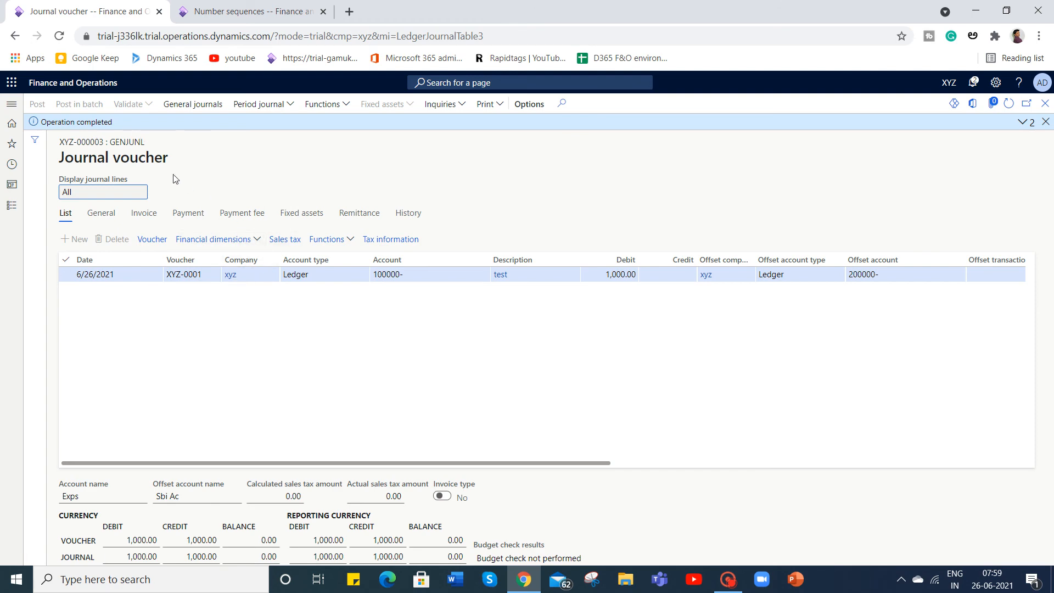
Open the General ledger's trial balance and calculate the balances for the Main Account dimension set, 4/1/2021 to 3/31/2022.
left_click(12, 206)
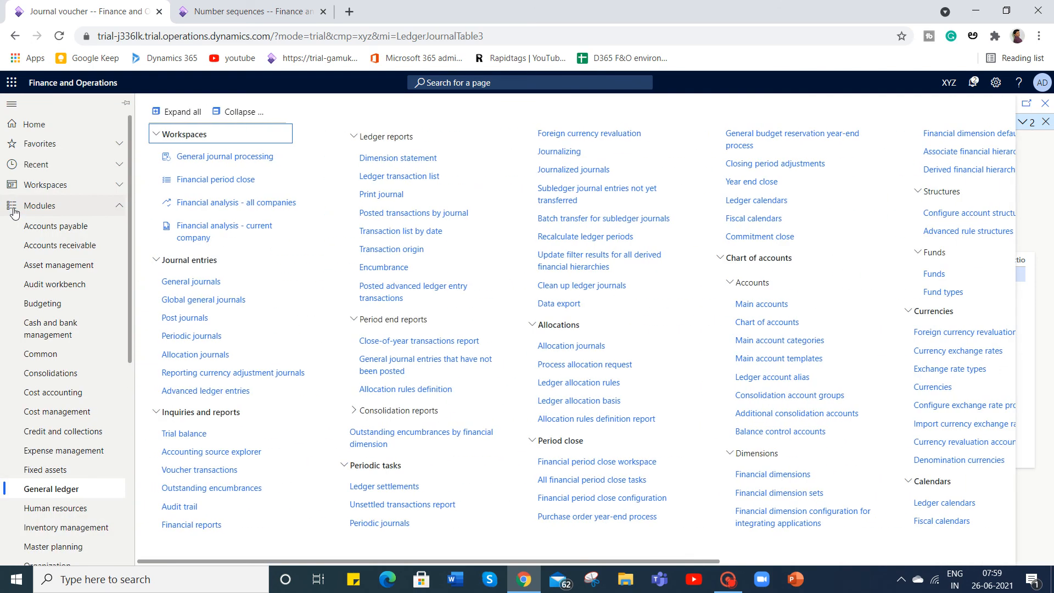
left_click(204, 435)
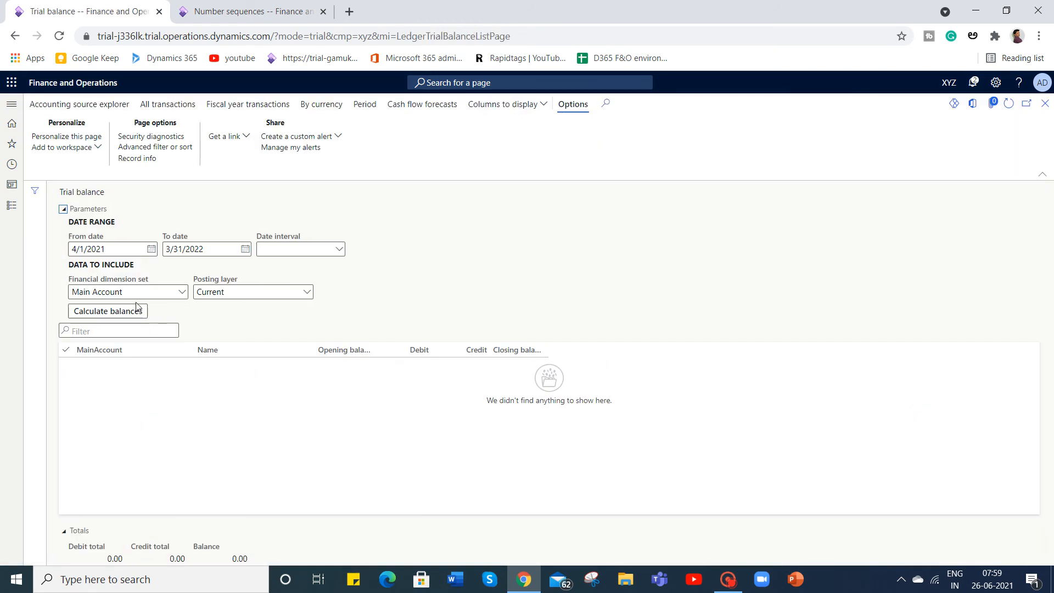
left_click(131, 312)
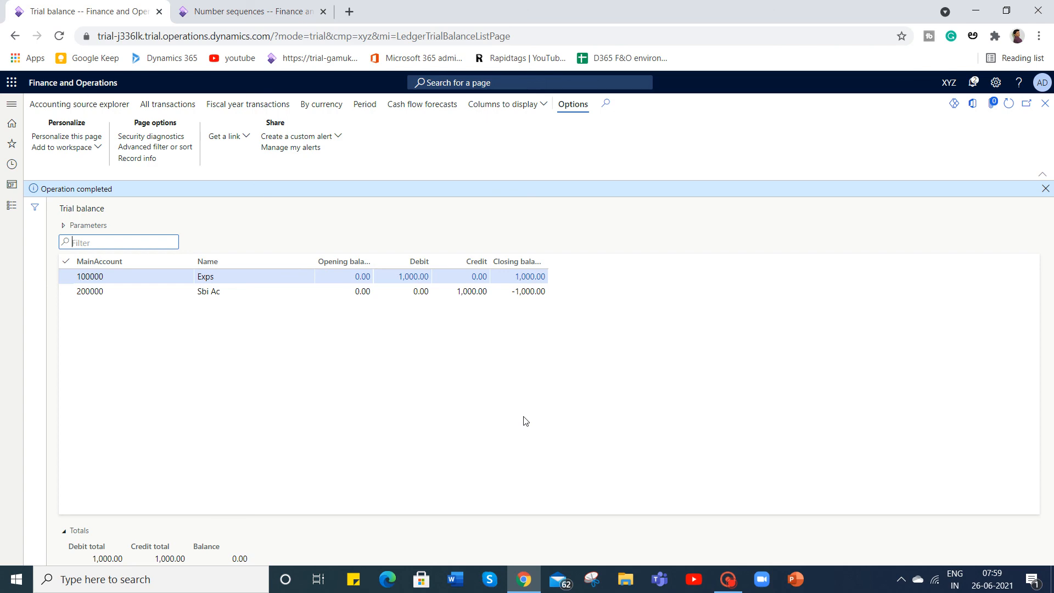
left_click(242, 10)
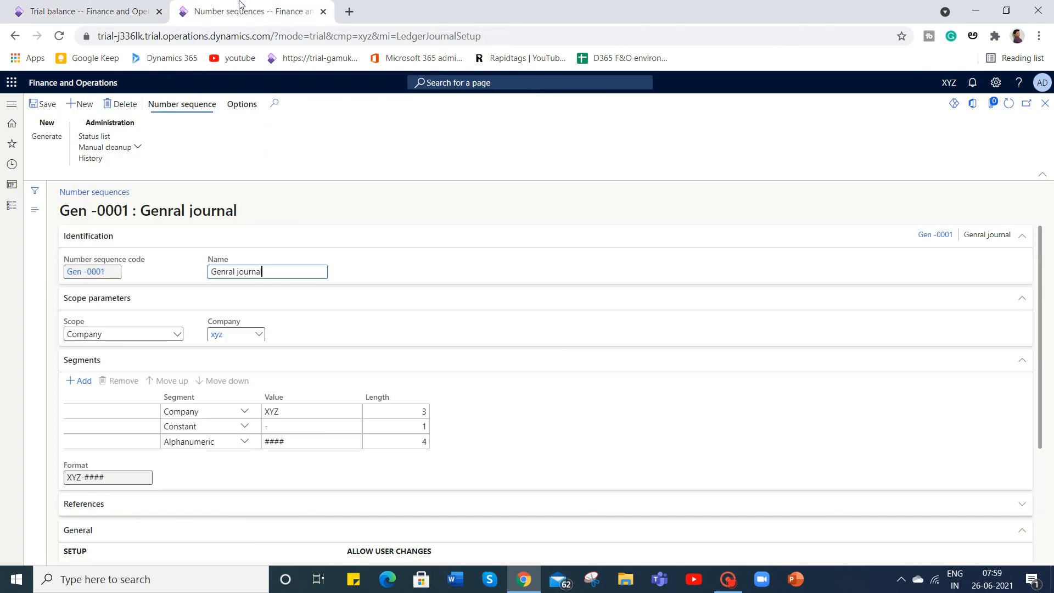
left_click(111, 4)
left_click(12, 205)
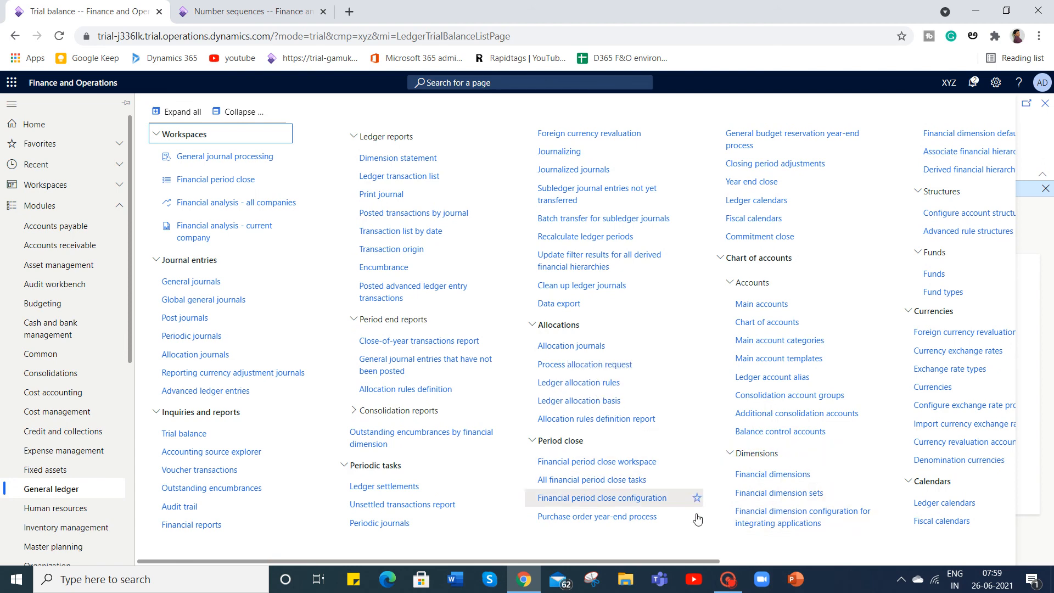
mouse_move(739, 589)
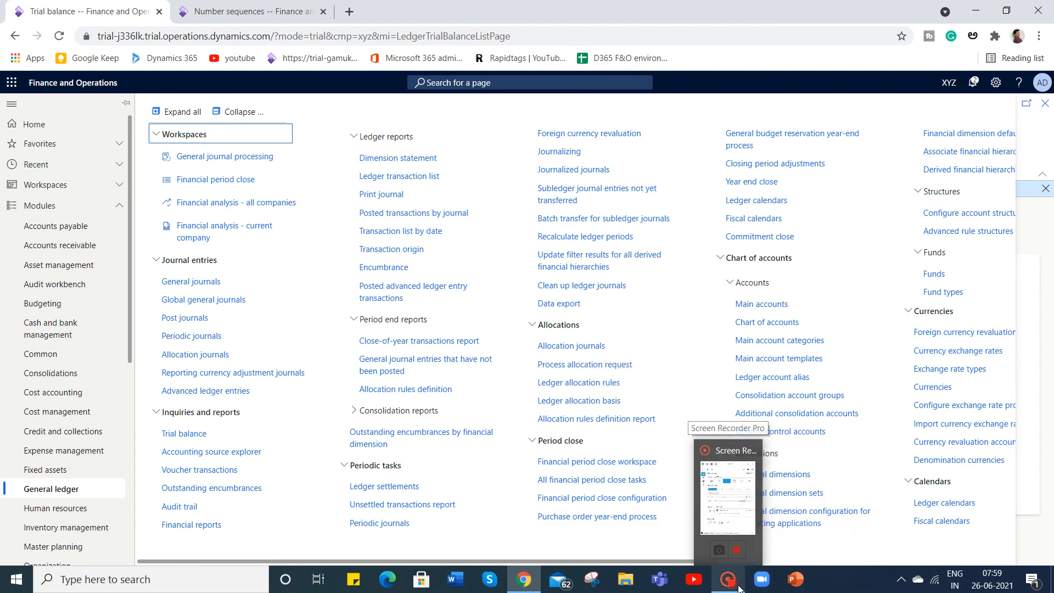
left_click(736, 512)
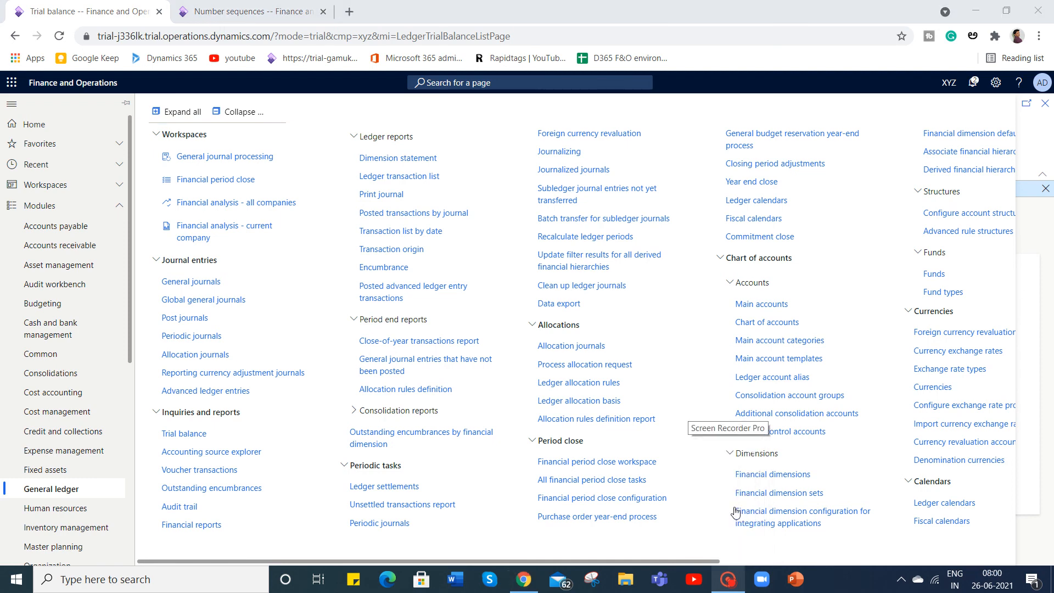